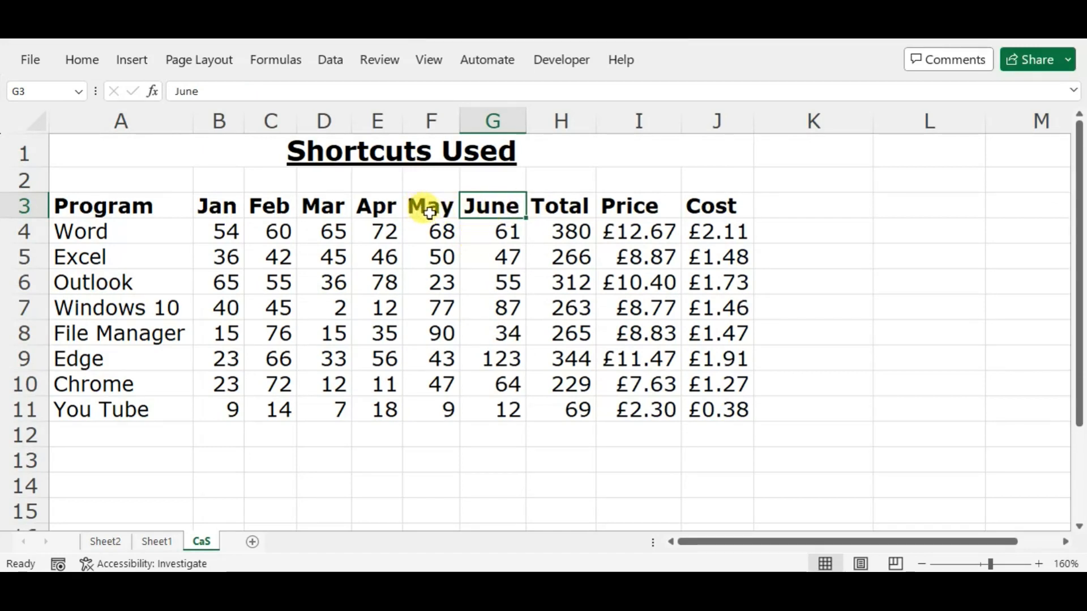
{"action": "left_click", "coordinate": [549, 204]}
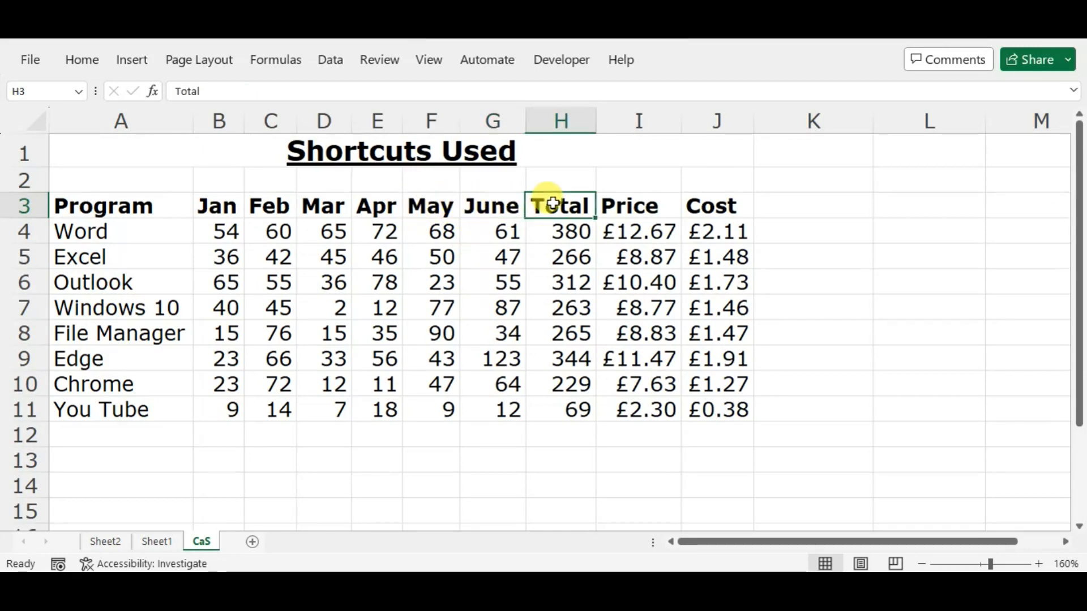
{"action": "mouse_move", "coordinate": [533, 206]}
{"action": "left_mouse_down"}
{"action": "mouse_move", "coordinate": [492, 206]}
{"action": "mouse_move", "coordinate": [522, 206]}
{"action": "left_mouse_up"}
{"action": "left_click", "coordinate": [559, 208]}
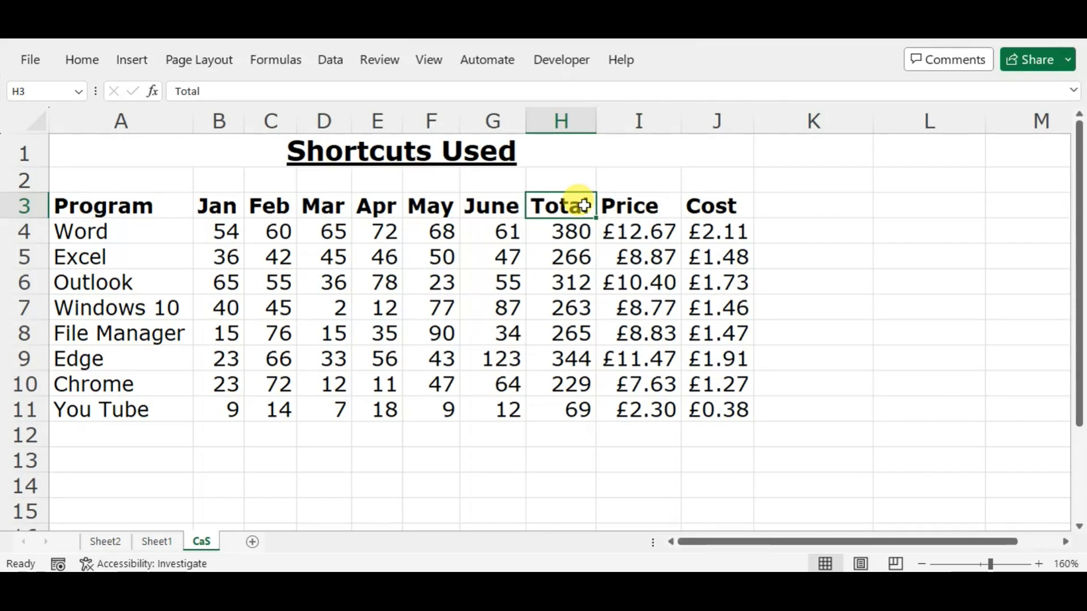
{"action": "left_click", "coordinate": [485, 211]}
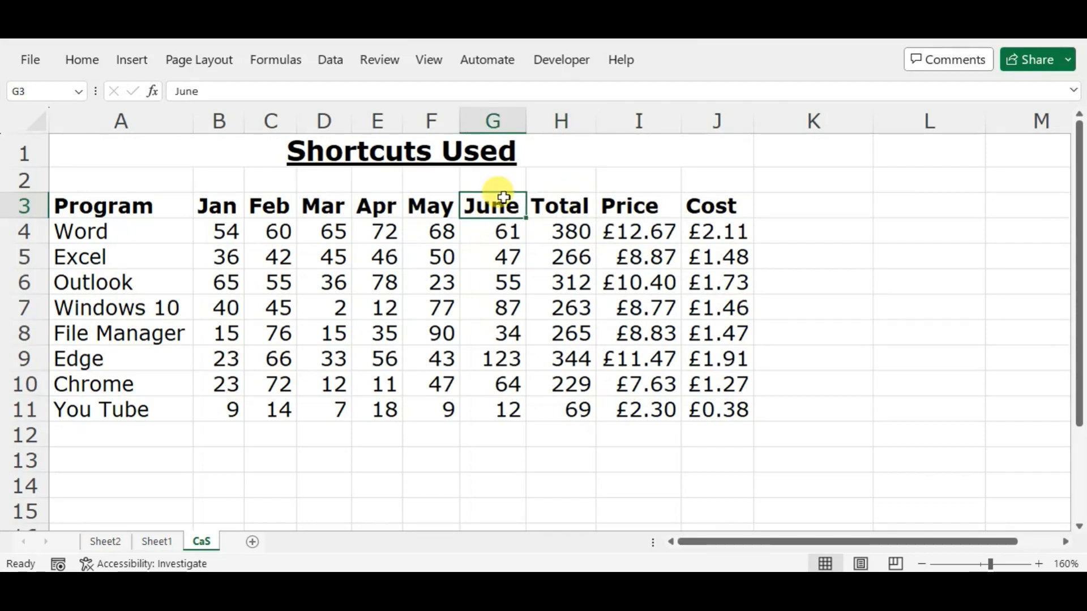
Insert a blank column before the Total column, and undo the insertion.
{"action": "left_click", "coordinate": [571, 205]}
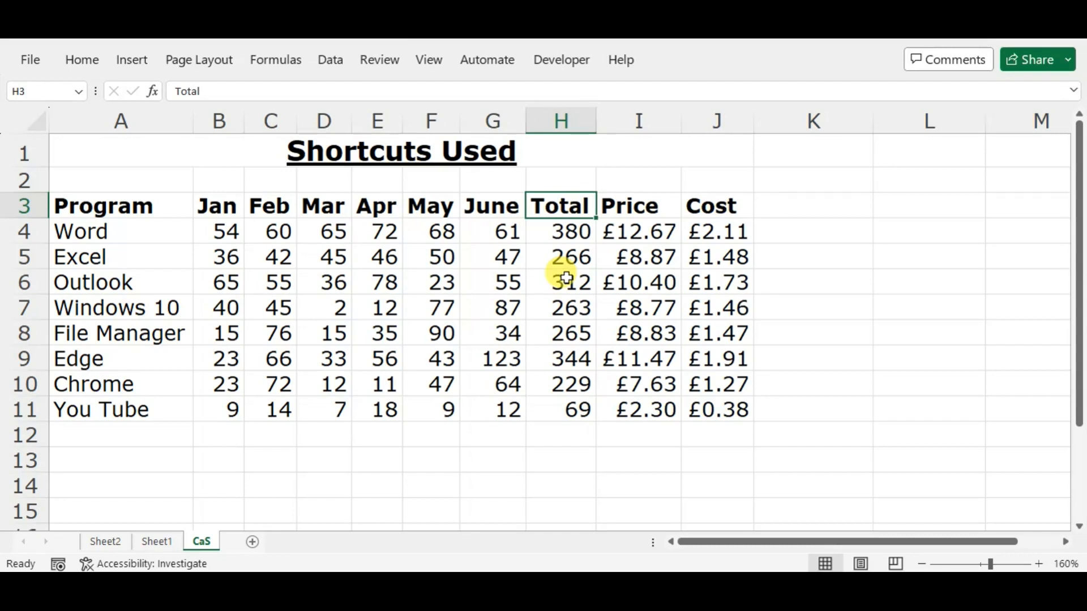
{"action": "key", "text": "ctrl+space"}
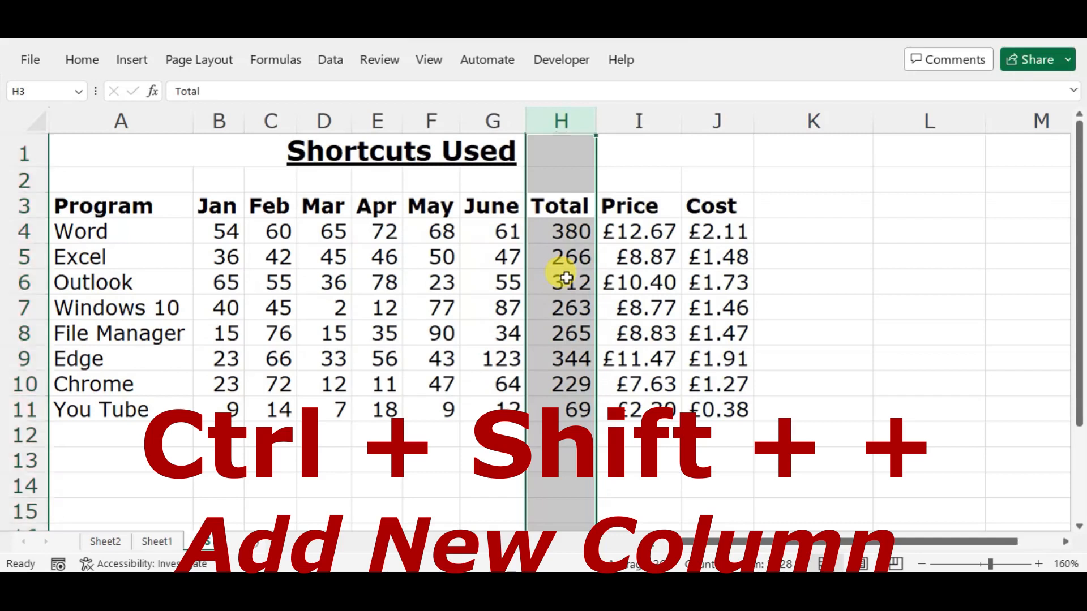
{"action": "key", "text": "ctrl+shift+plus"}
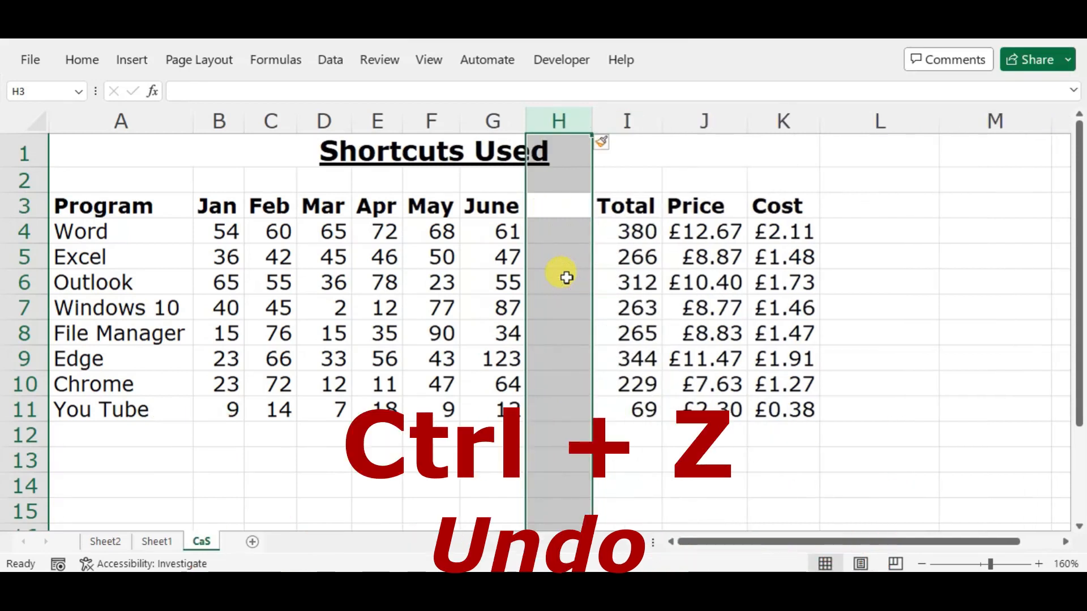
{"action": "key", "text": "ctrl+z"}
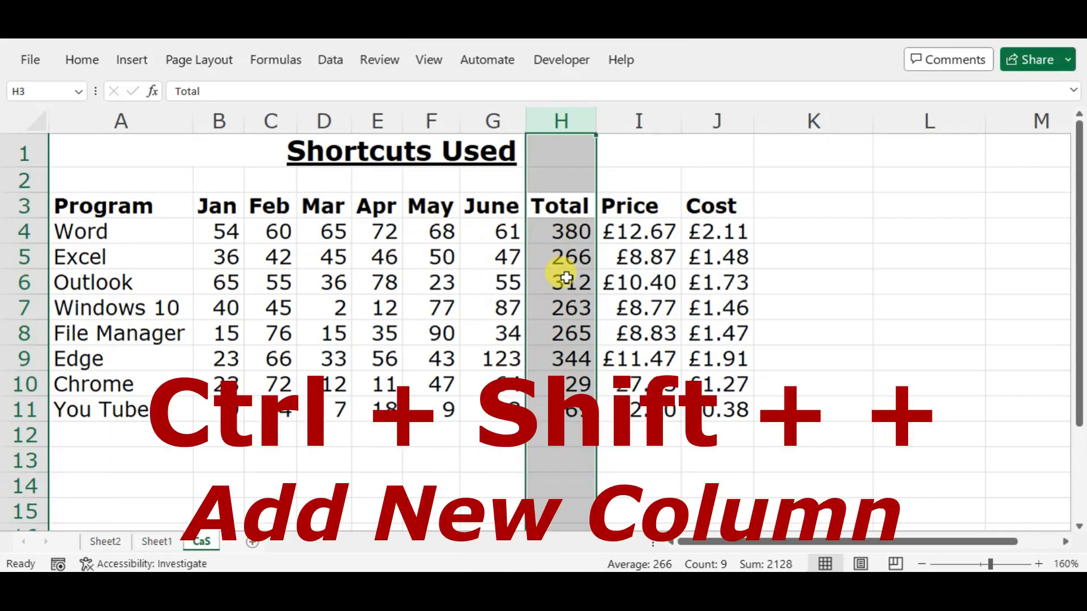
Insert a column before Total headed July, and enter 32 as the July value for Word.
{"action": "key", "text": "ctrl+shift+plus"}
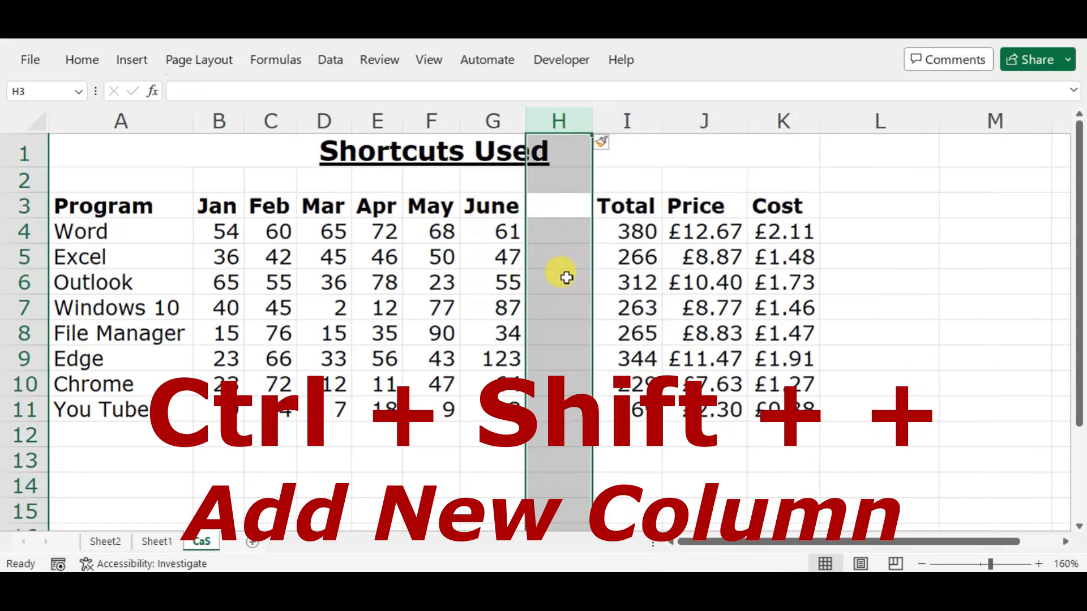
{"action": "key", "text": "Down"}
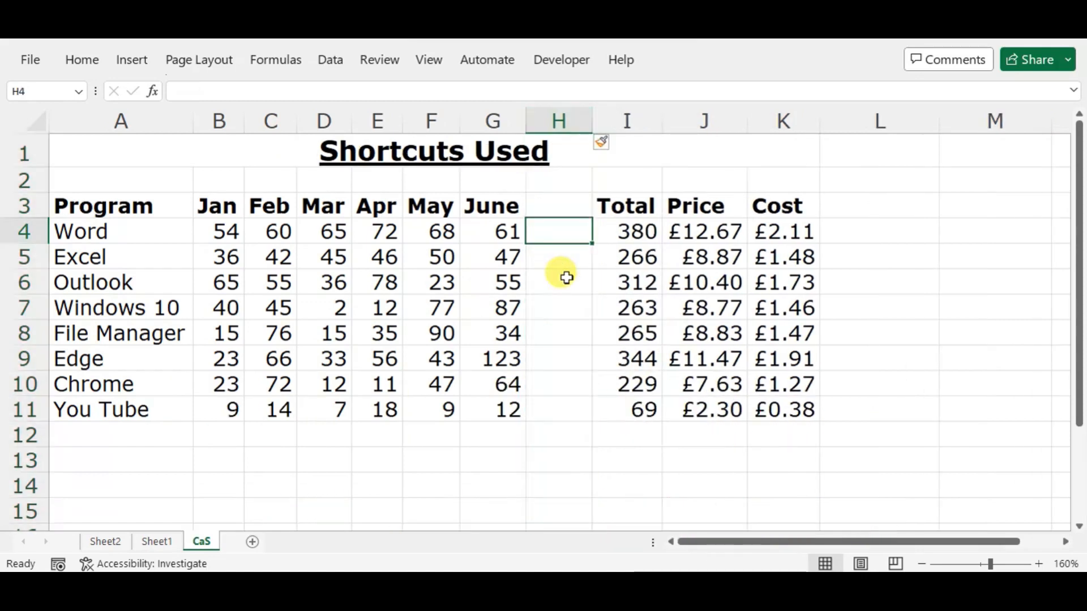
{"action": "key", "text": "Up"}
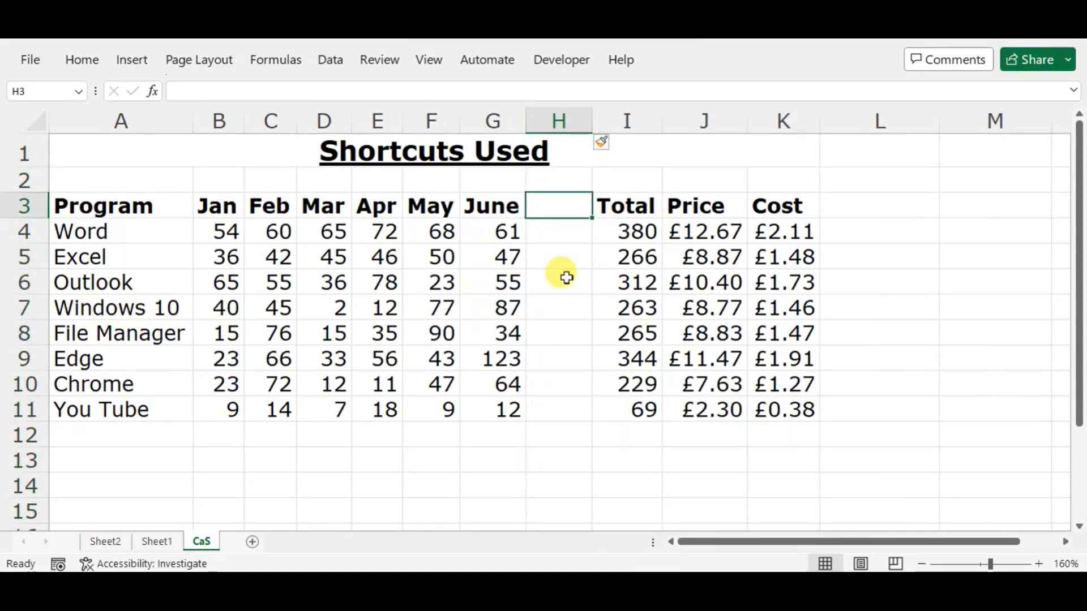
{"action": "type", "text": "July"}
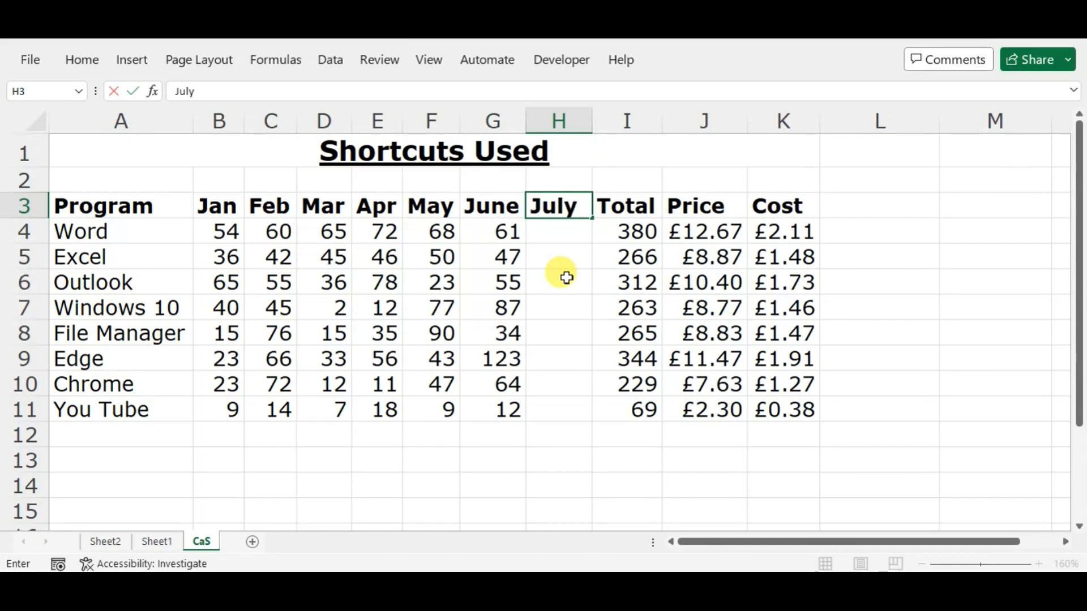
{"action": "key", "text": "Return"}
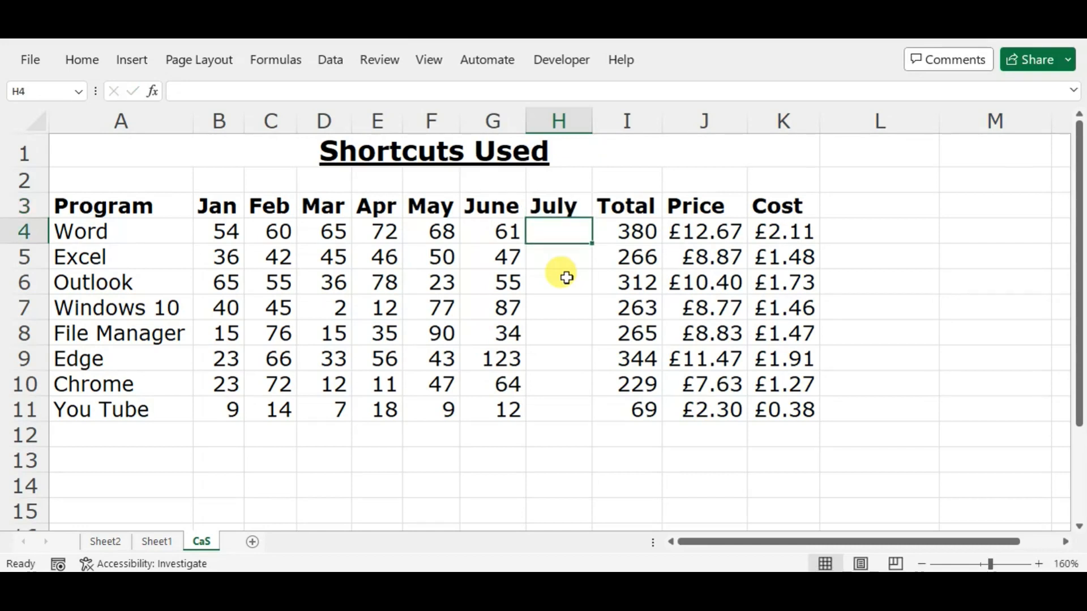
{"action": "type", "text": "32"}
{"action": "key", "text": "Return"}
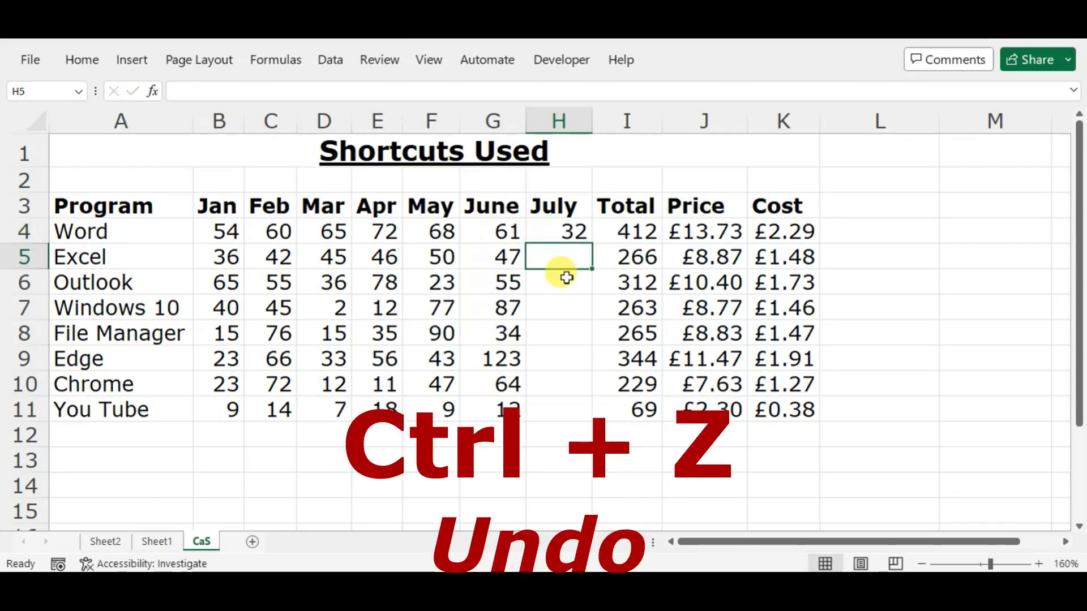
Undo the July value for Word, the July heading and the column insertion.
{"action": "key", "text": "ctrl+z"}
{"action": "key", "text": "ctrl+z"}
{"action": "key", "text": "ctrl+z"}
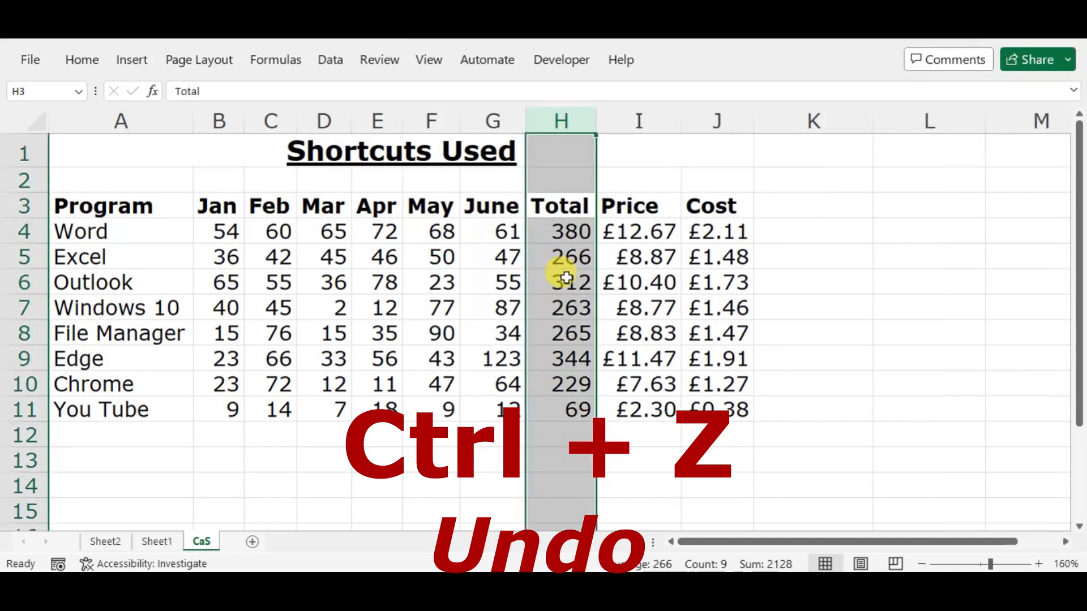
Insert a new column before the Total column and enter July as its heading in H3.
{"action": "key", "text": "Left"}
{"action": "key", "text": "Right"}
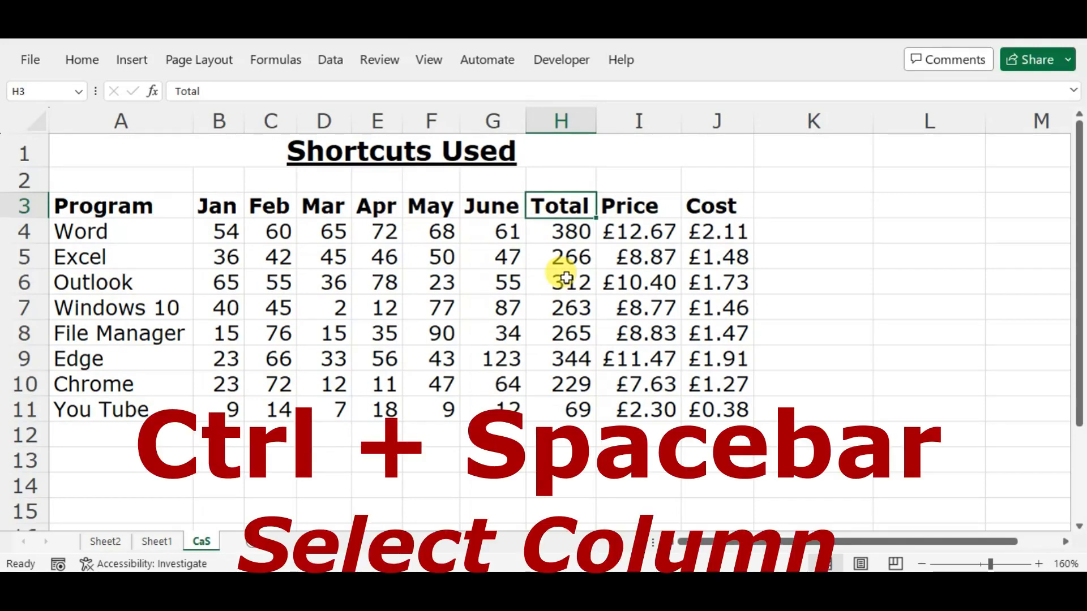
{"action": "key", "text": "ctrl+space"}
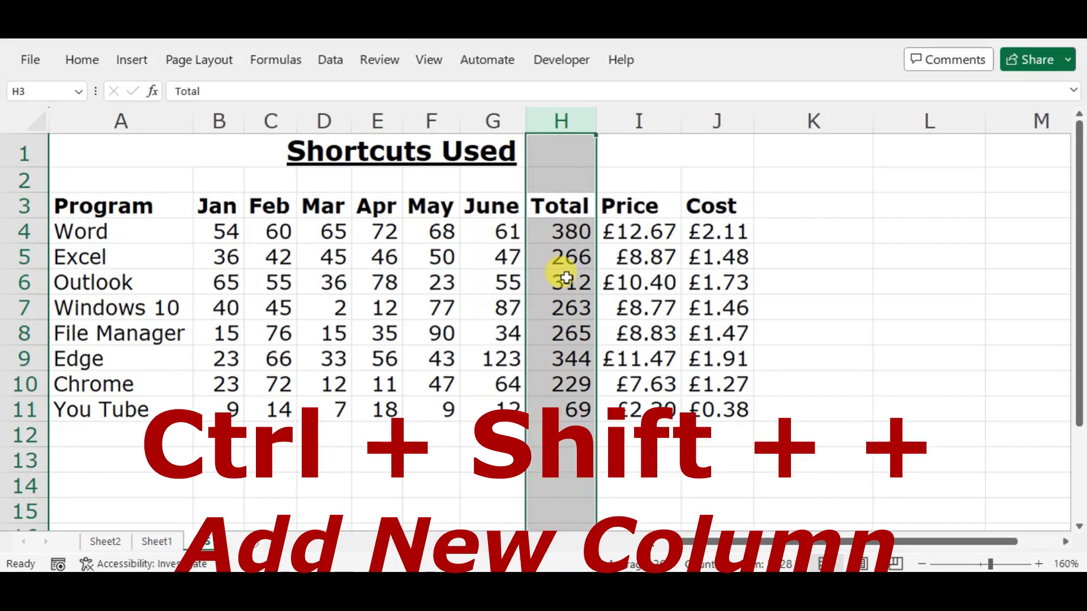
{"action": "key", "text": "ctrl+shift+plus"}
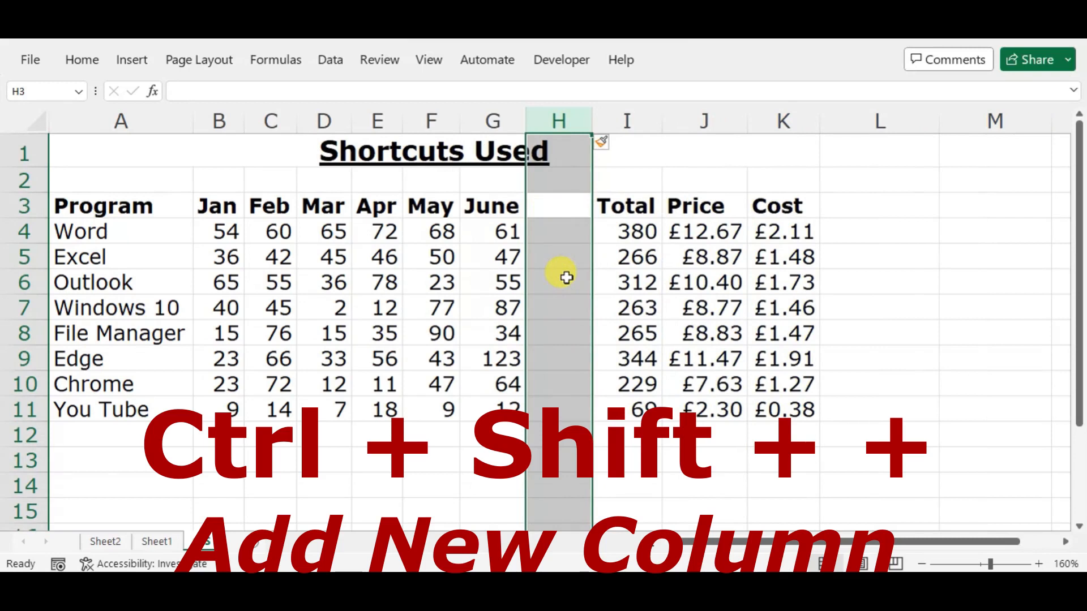
{"action": "type", "text": "July"}
{"action": "key", "text": "Return"}
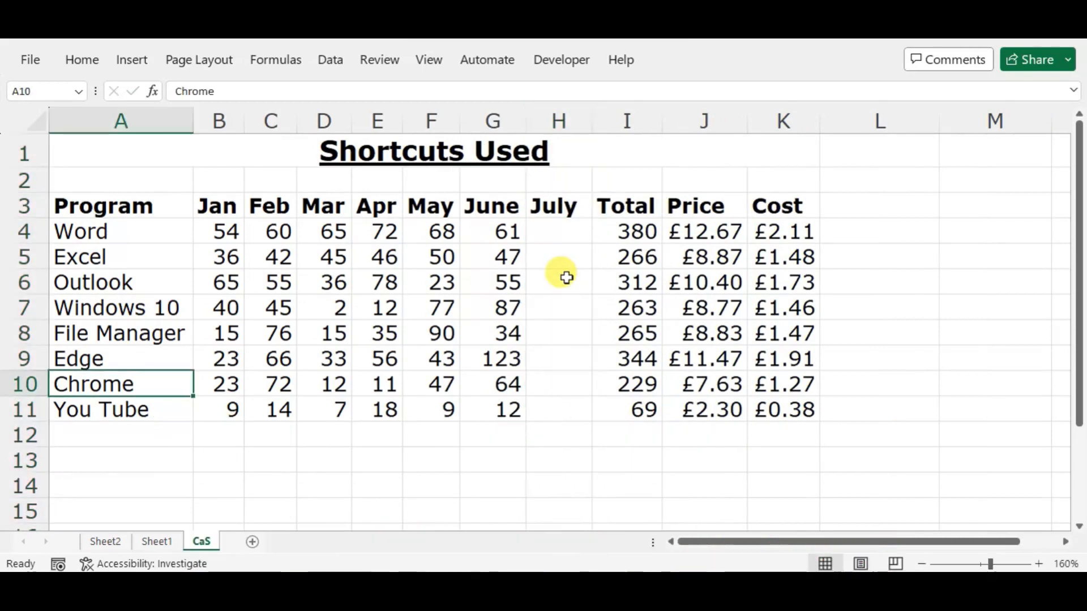
Add Access in A12 below the last program and enter 45 as its Jan value.
{"action": "key", "text": "Up"}
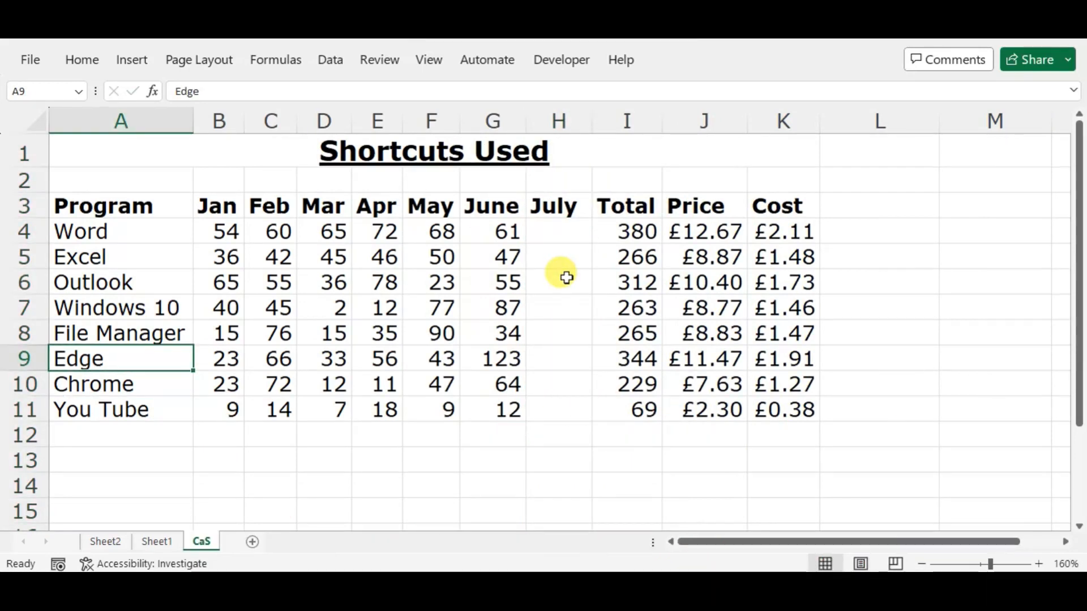
{"action": "key", "text": "Up"}
{"action": "key", "text": "ctrl+Down"}
{"action": "key", "text": "Down"}
{"action": "key", "text": "Up"}
{"action": "key", "text": "Down"}
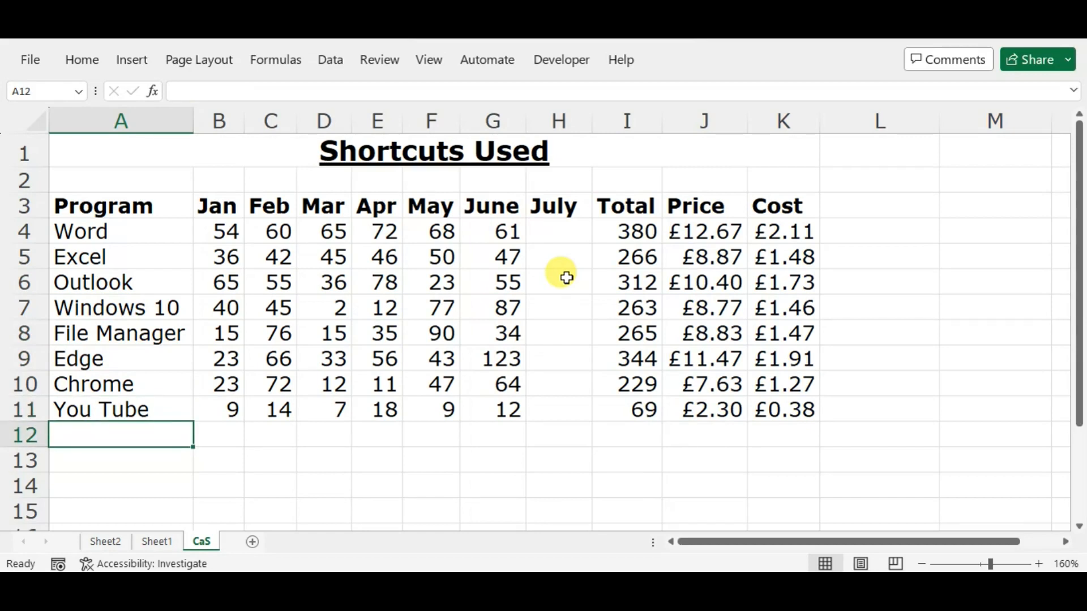
{"action": "type", "text": "Access"}
{"action": "key", "text": "Return"}
{"action": "key", "text": "Up"}
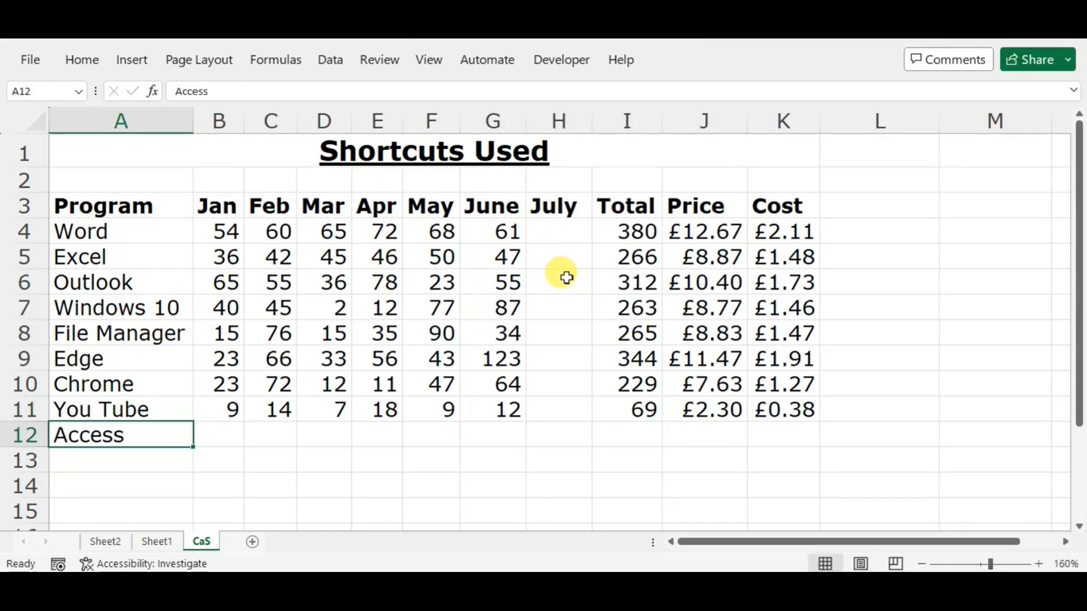
{"action": "key", "text": "Right"}
{"action": "type", "text": "45"}
{"action": "key", "text": "Tab"}
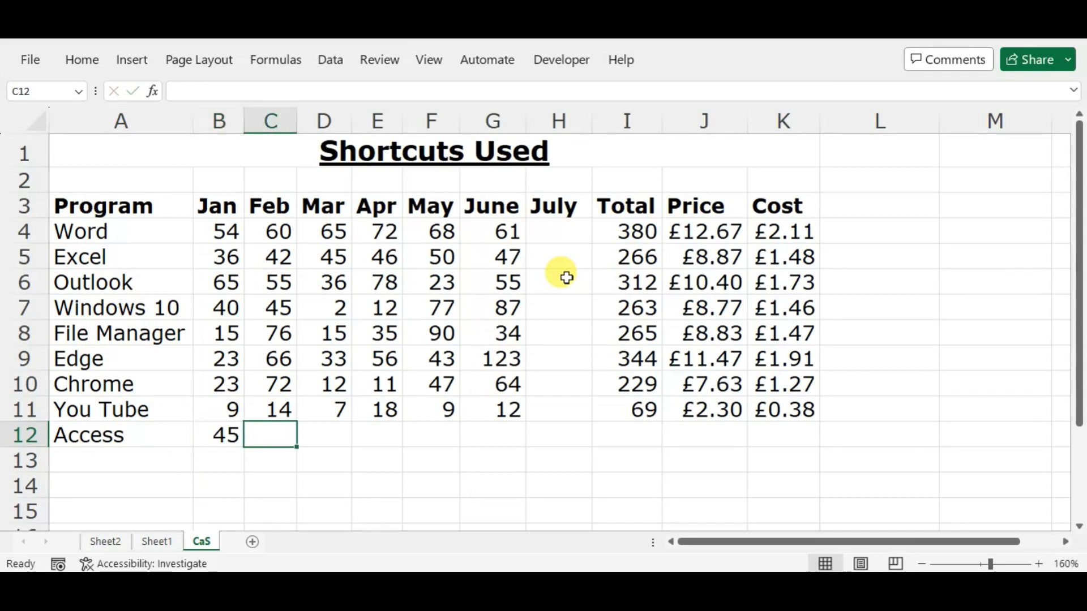
Clear the Access entry and its Jan value from cells A12 and B12.
{"action": "key", "text": "Left"}
{"action": "key", "text": "Left"}
{"action": "key", "text": "Up"}
{"action": "key", "text": "Up"}
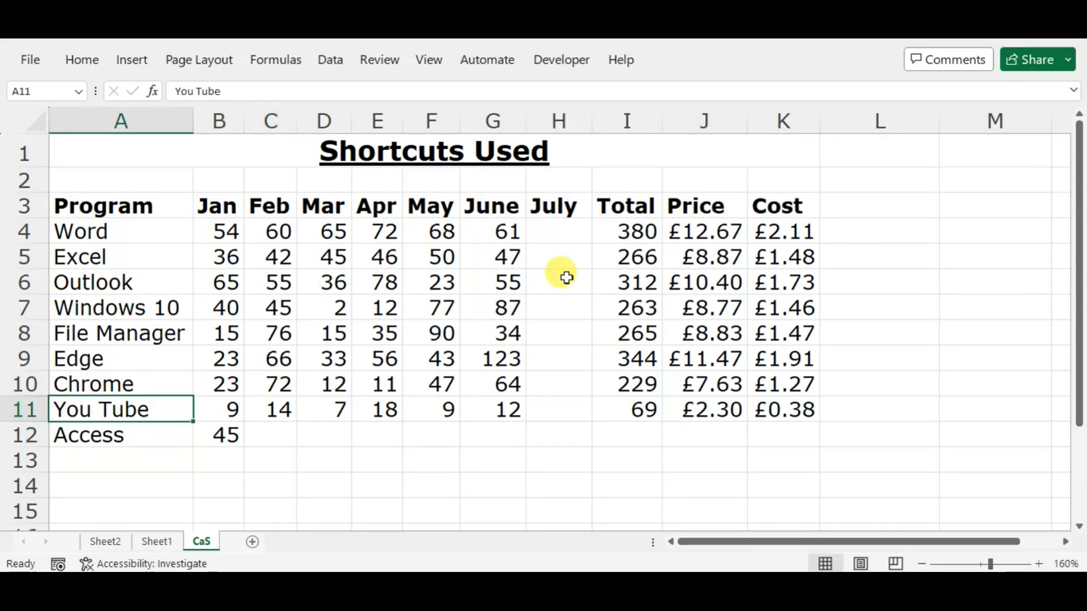
{"action": "key", "text": "Up"}
{"action": "key", "text": "Down"}
{"action": "key", "text": "Down"}
{"action": "key", "text": "Down"}
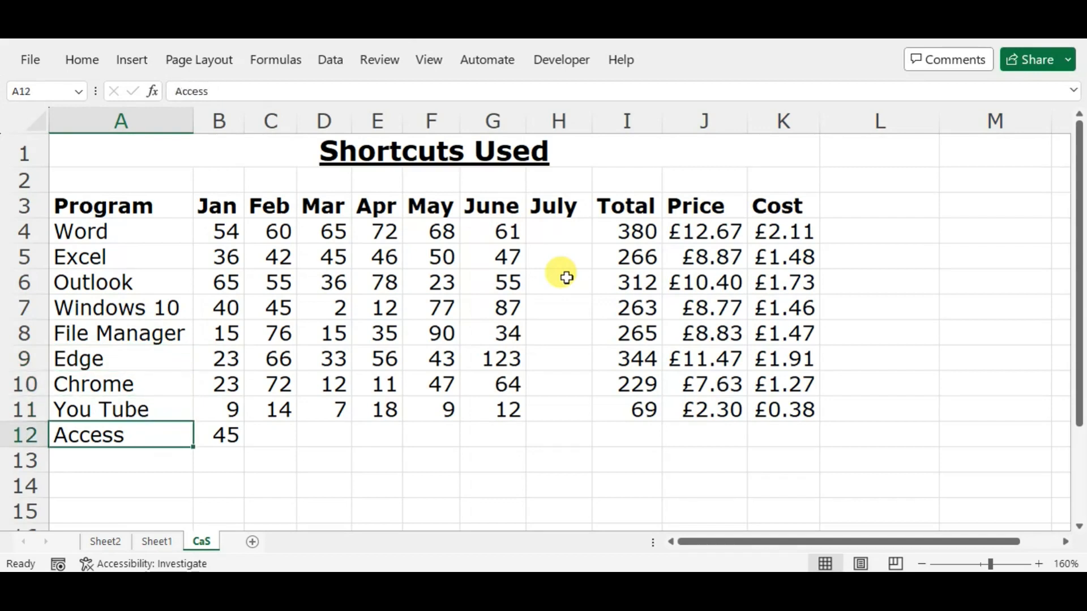
{"action": "key", "text": "shift+Right"}
{"action": "key", "text": "Delete"}
Insert a new row above the Windows 10 row and enter Access in its Program column.
{"action": "key", "text": "Up"}
{"action": "key", "text": "Up"}
{"action": "key", "text": "Up"}
{"action": "key", "text": "Up"}
{"action": "key", "text": "Up"}
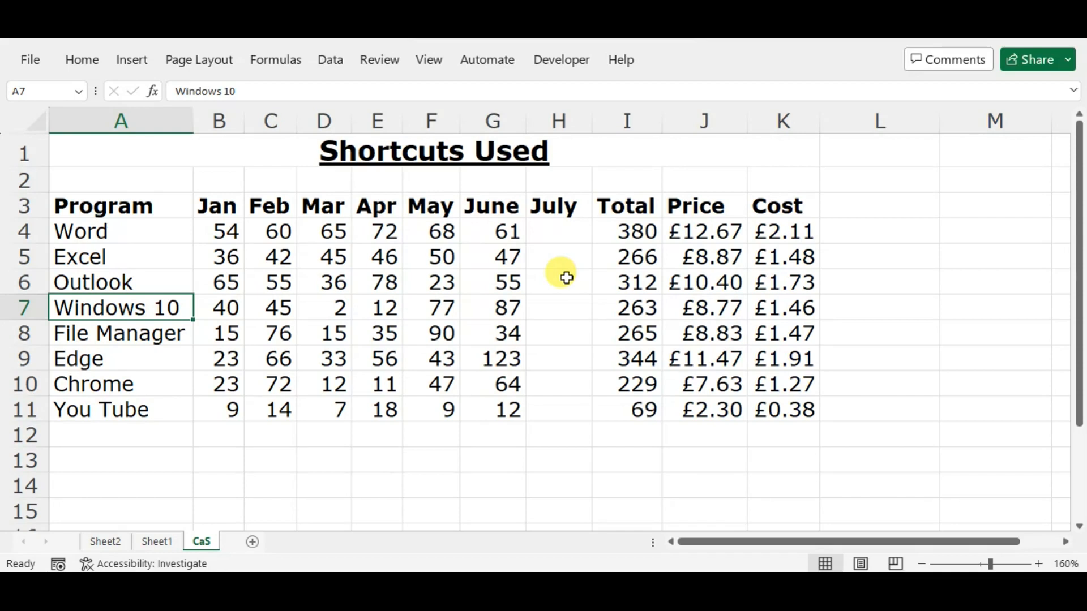
{"action": "key", "text": "shift+space"}
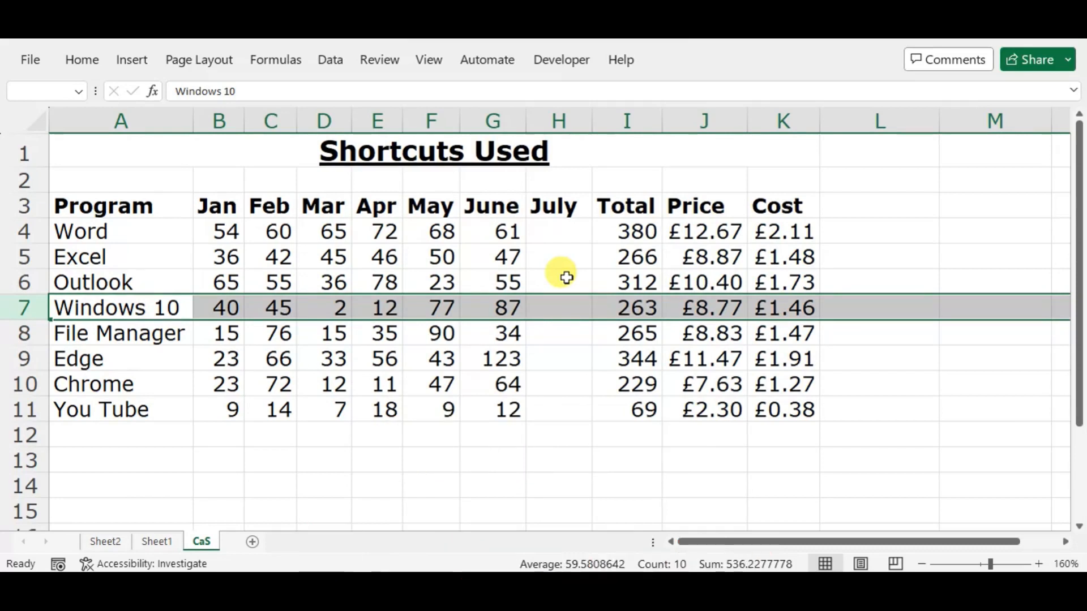
{"action": "key", "text": "ctrl+shift+plus"}
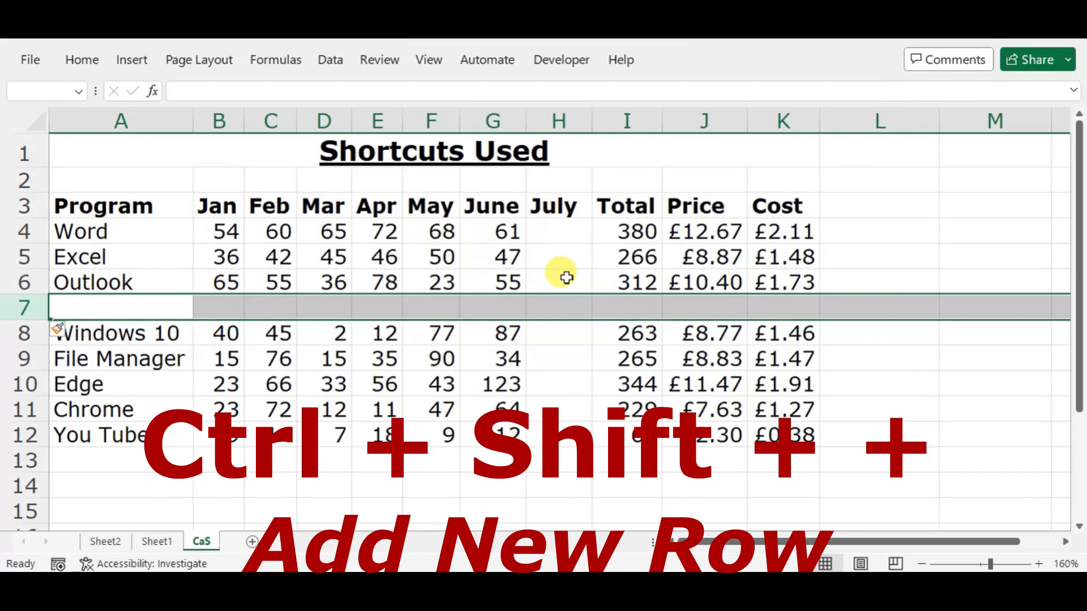
{"action": "key", "text": "Left"}
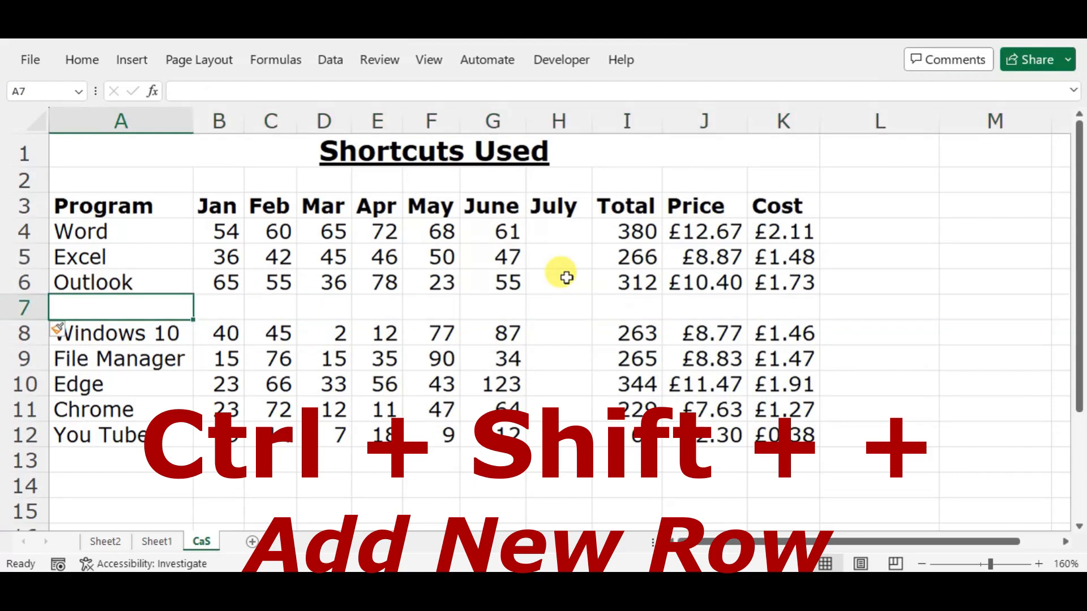
{"action": "type", "text": "Access"}
{"action": "key", "text": "Return"}
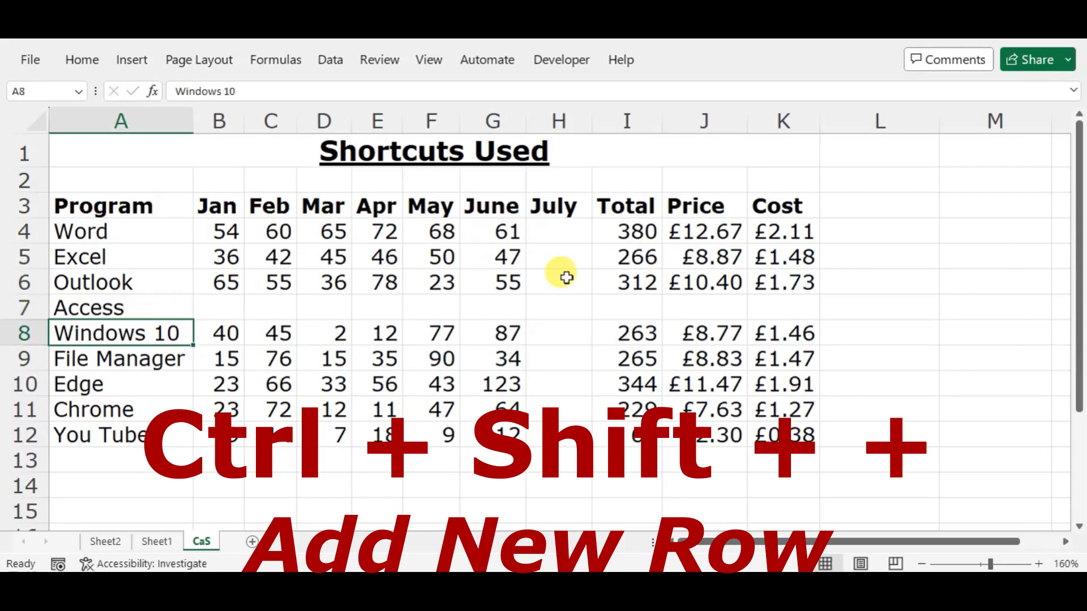
Delete the entire Access row between Outlook and Windows 10.
{"action": "key", "text": "Down"}
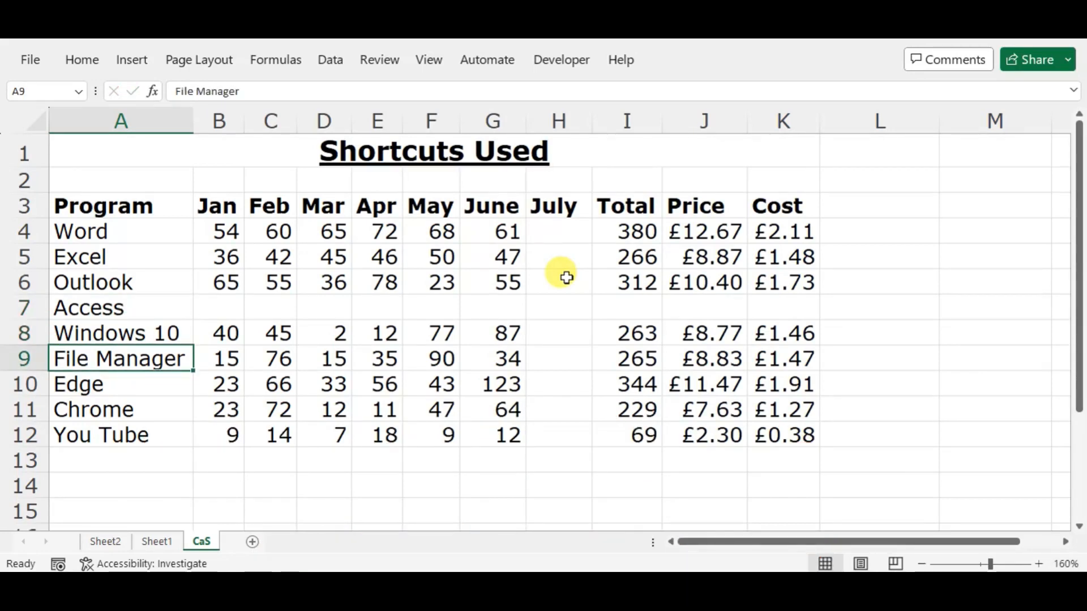
{"action": "key", "text": "Up"}
{"action": "key", "text": "Up"}
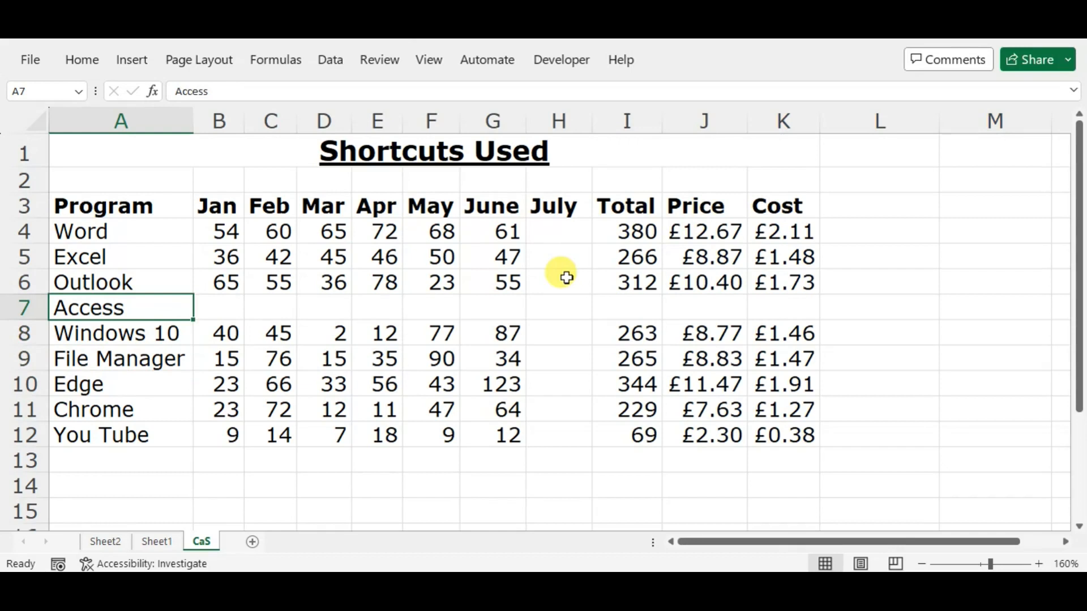
{"action": "key", "text": "Down"}
{"action": "key", "text": "Up"}
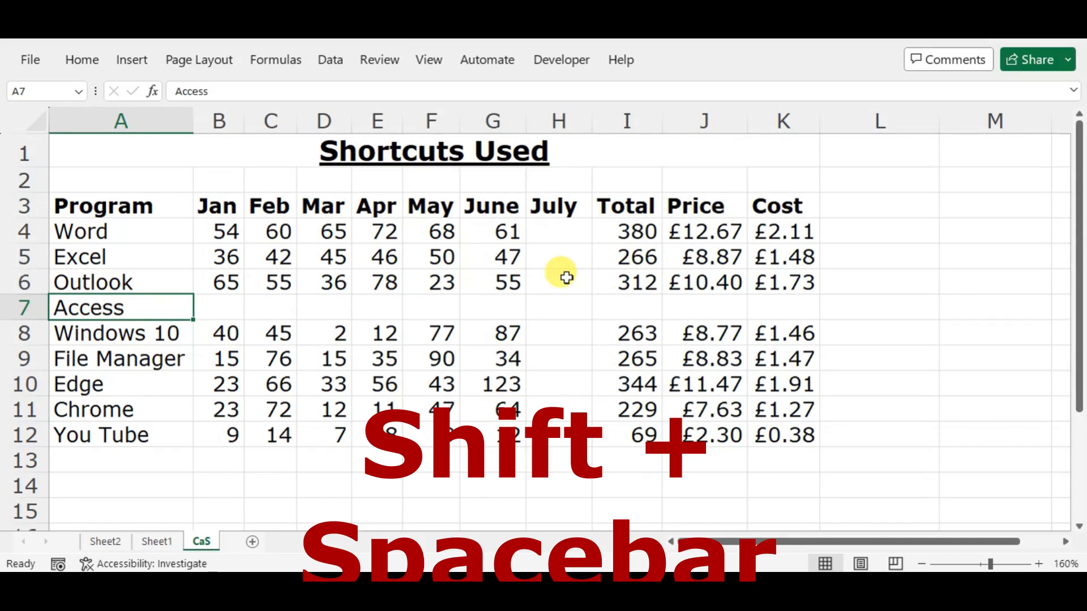
{"action": "key", "text": "shift+space"}
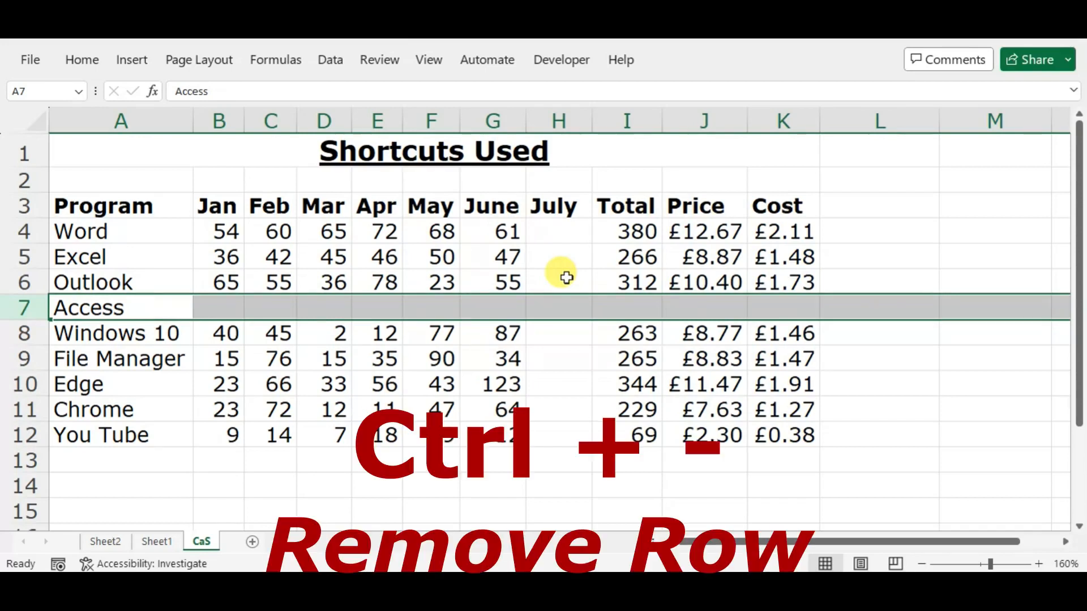
{"action": "key", "text": "ctrl+minus"}
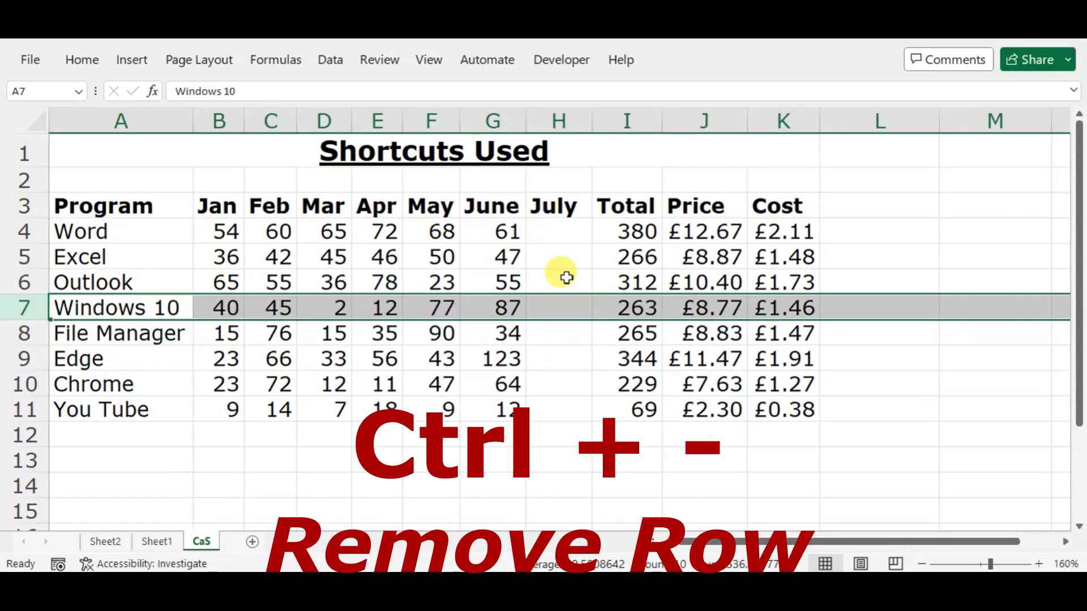
Delete the entire July column between June and Total.
{"action": "key", "text": "Right"}
{"action": "key", "text": "Right"}
{"action": "key", "text": "Right"}
{"action": "key", "text": "Right"}
{"action": "key", "text": "Right"}
{"action": "key", "text": "Right"}
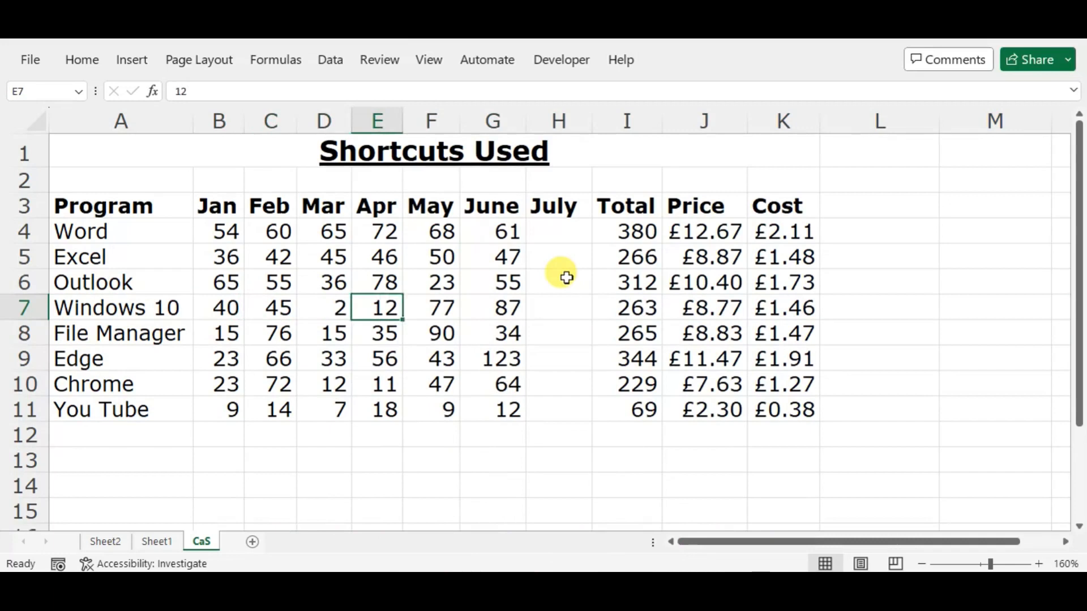
{"action": "key", "text": "Right"}
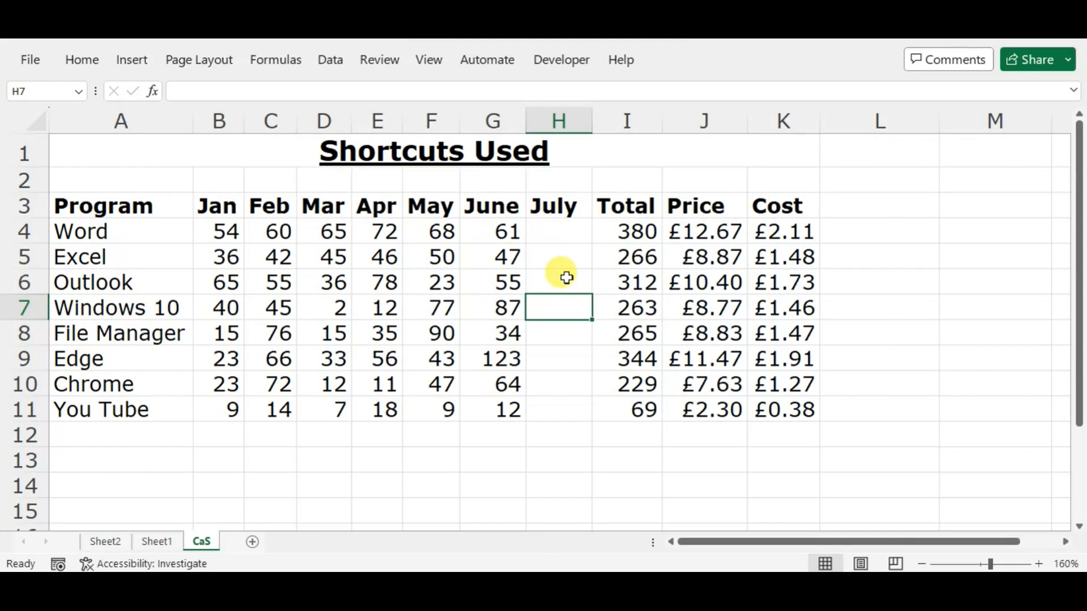
{"action": "key", "text": "ctrl+space"}
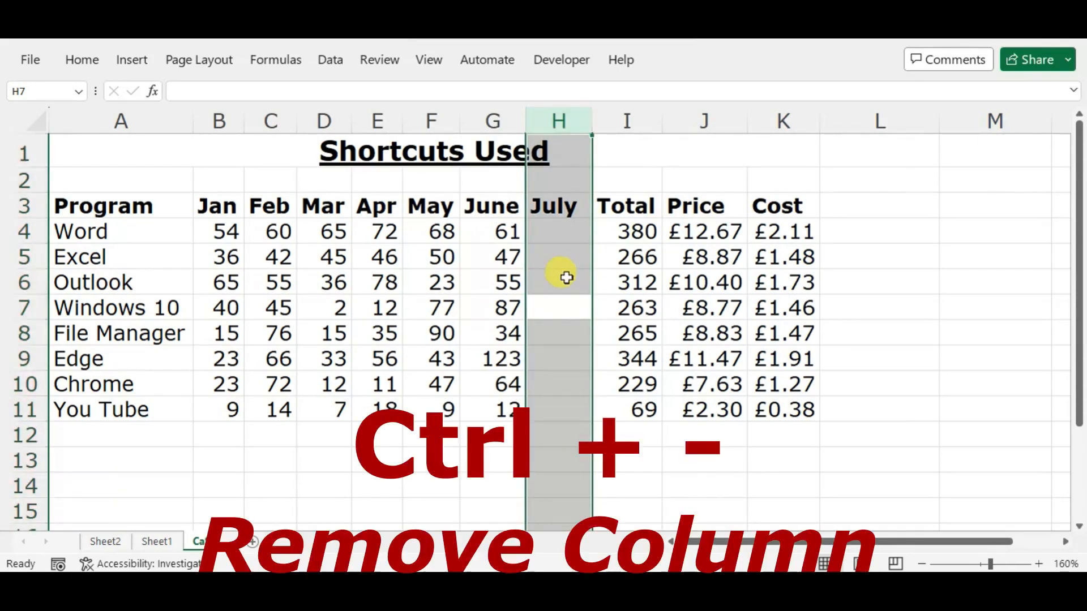
{"action": "key", "text": "ctrl+minus"}
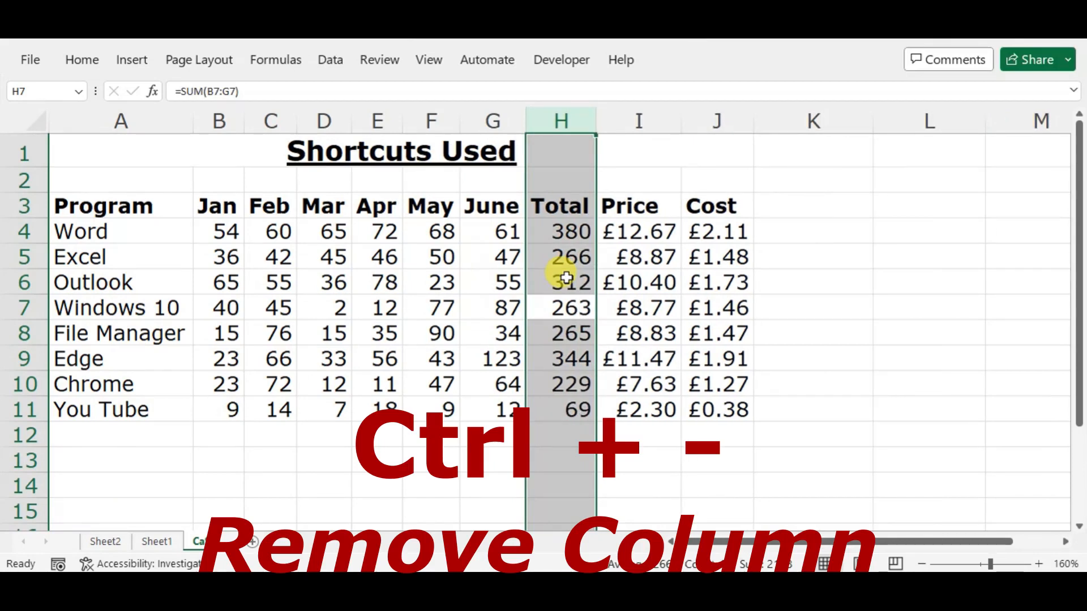
{"action": "key", "text": "Right"}
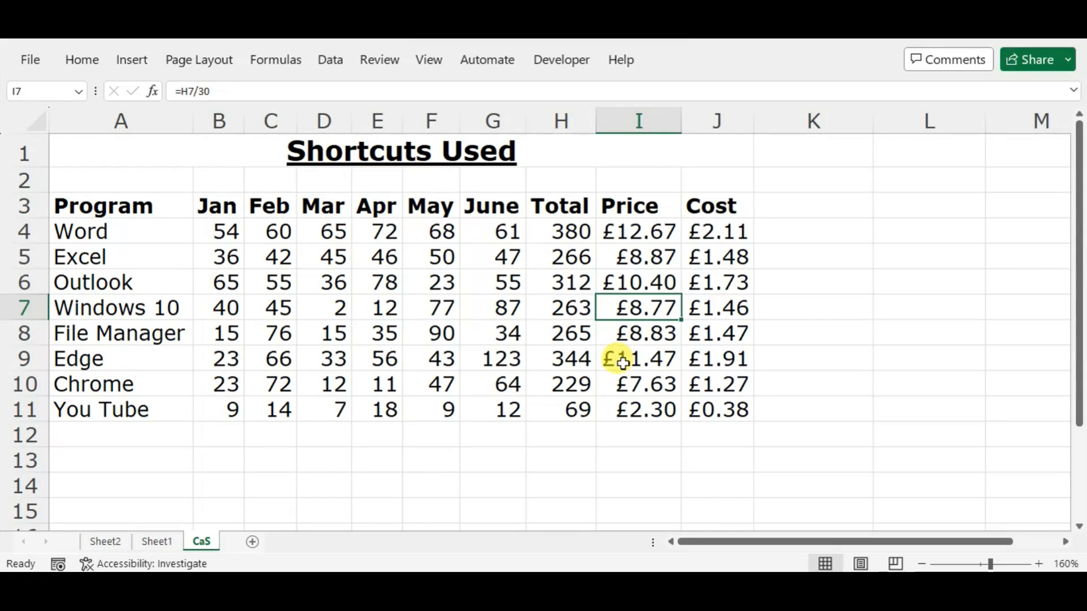
{"action": "key", "text": "Up"}
{"action": "key", "text": "Down"}
{"action": "key", "text": "Up"}
{"action": "key", "text": "Up"}
{"action": "key", "text": "Up"}
{"action": "key", "text": "Up"}
{"action": "key", "text": "Down"}
{"action": "key", "text": "Down"}
{"action": "key", "text": "Down"}
{"action": "key", "text": "Down"}
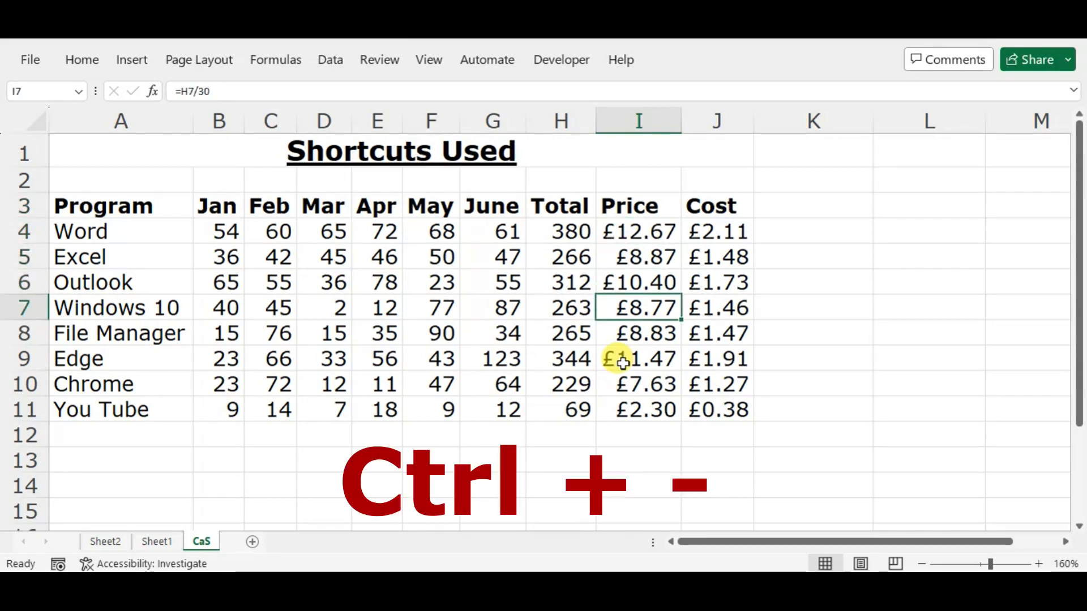
Delete the entire Price column starting from the single cell I7, using the Entire column option.
{"action": "key", "text": "ctrl+minus"}
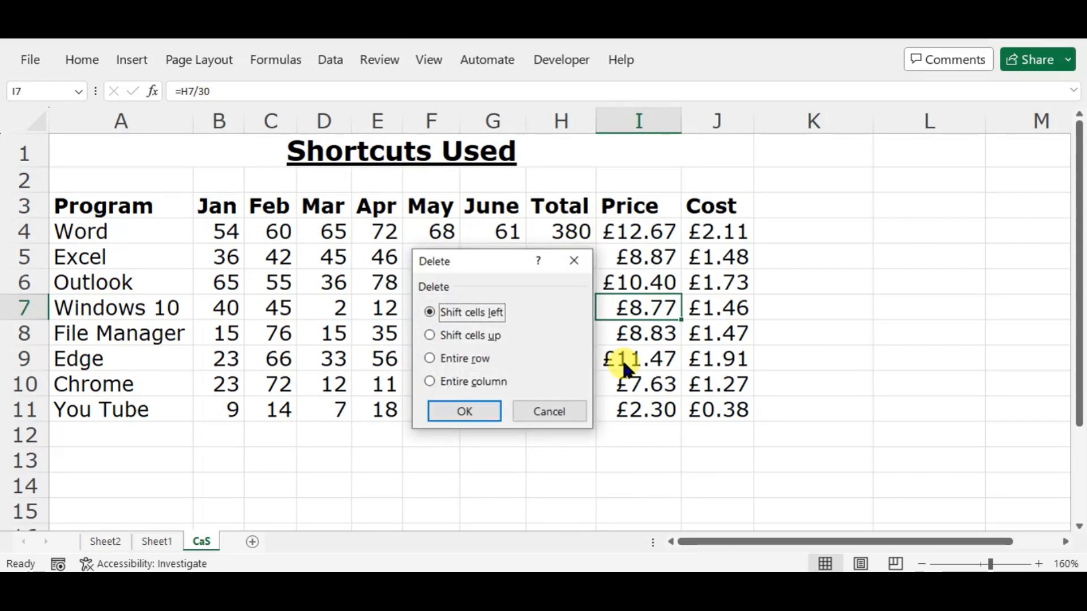
{"action": "key", "text": "Down"}
{"action": "key", "text": "Down"}
{"action": "key", "text": "Down"}
{"action": "key", "text": "Up"}
{"action": "key", "text": "Up"}
{"action": "key", "text": "Up"}
{"action": "key", "text": "r"}
{"action": "key", "text": "c"}
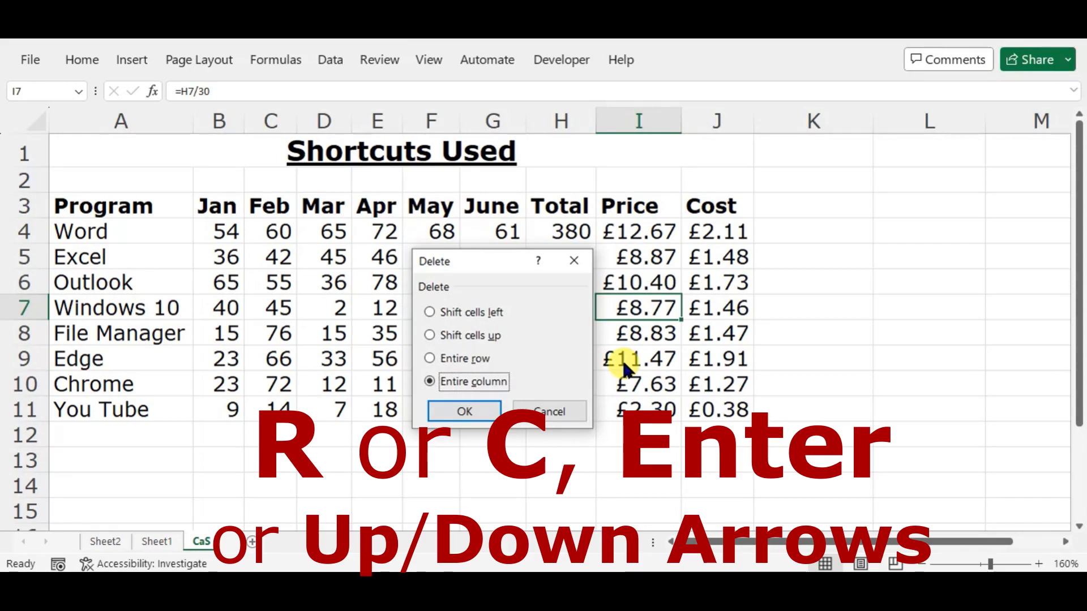
{"action": "key", "text": "Return"}
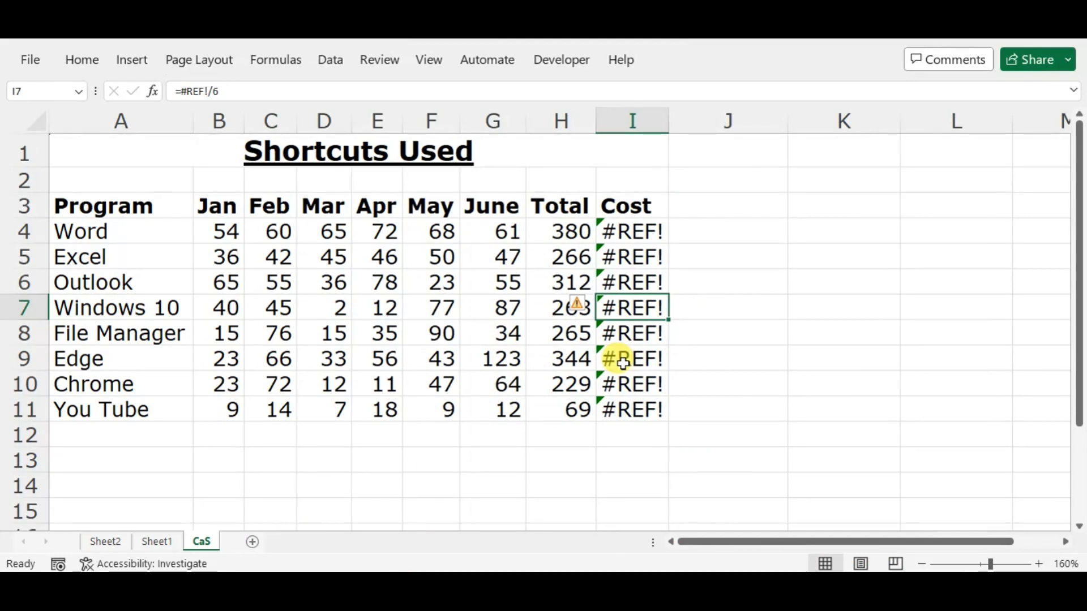
Undo the deletion of the Price column.
{"action": "key", "text": "ctrl+z"}
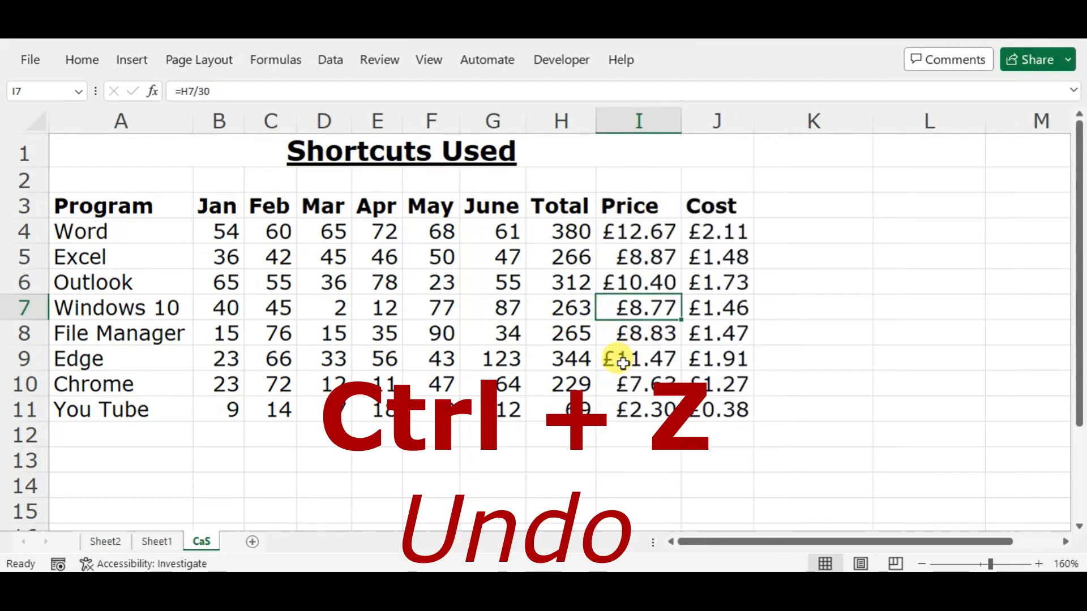
{"action": "key", "text": "Up"}
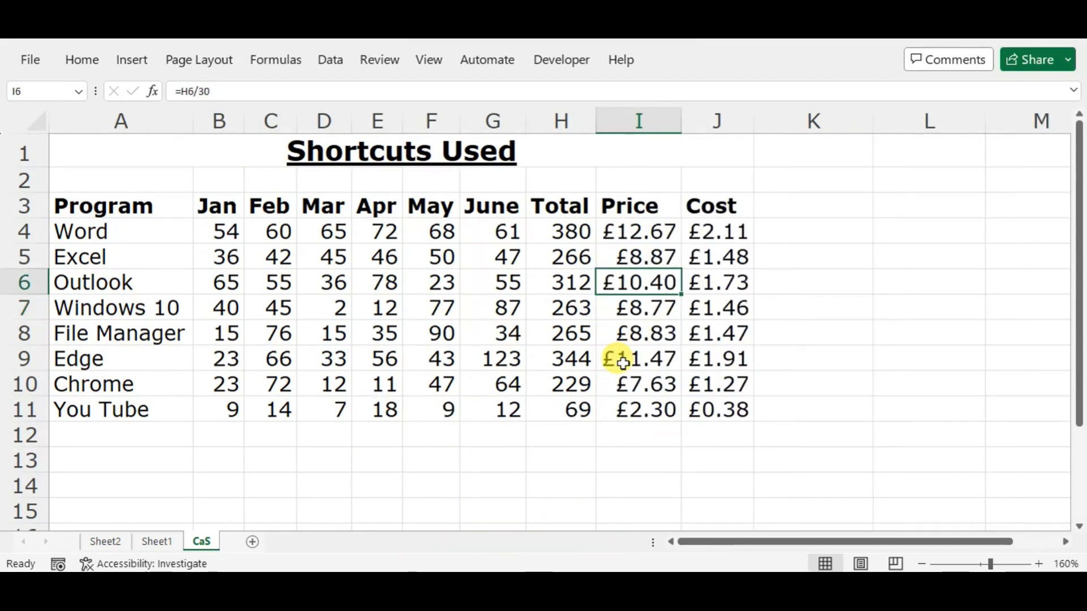
{"action": "key", "text": "Down"}
Delete the Windows 10 row starting from its June cell G7, using the Entire row option.
{"action": "key", "text": "Left"}
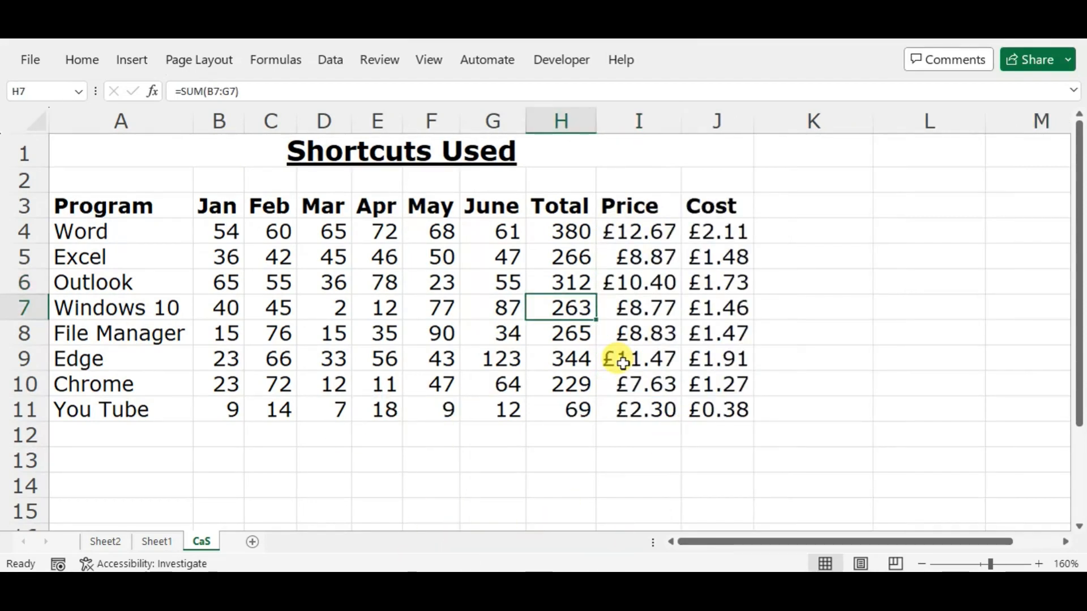
{"action": "key", "text": "Left"}
{"action": "key", "text": "ctrl+minus"}
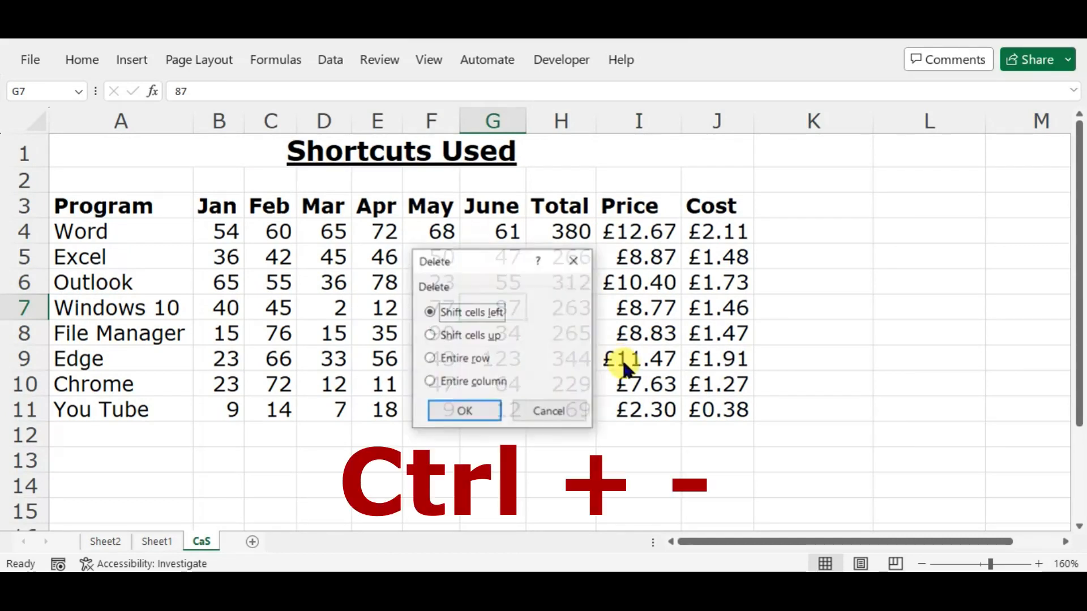
{"action": "key", "text": "r"}
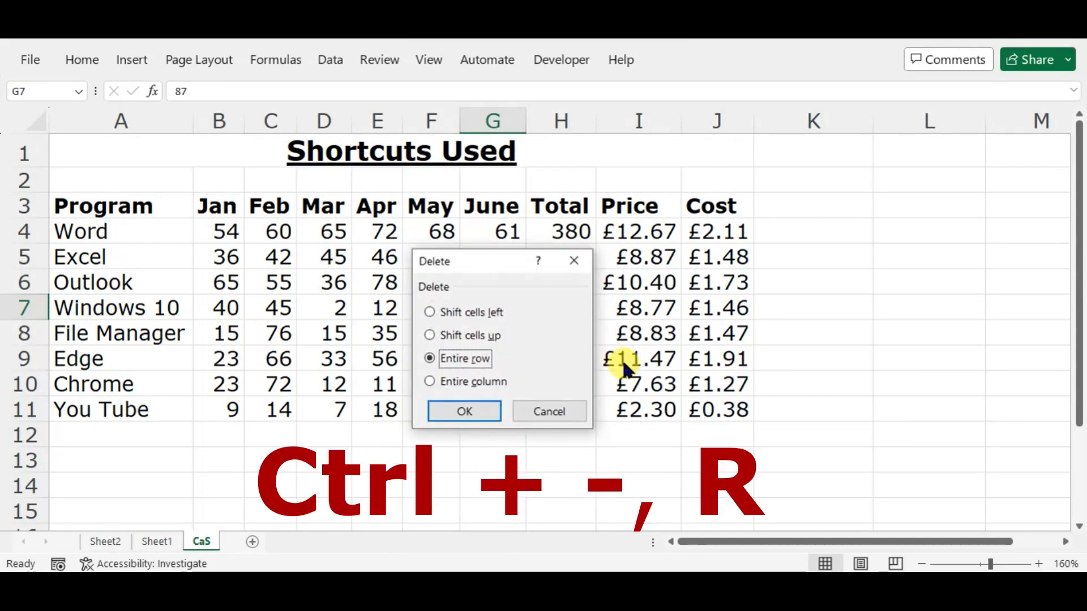
{"action": "key", "text": "Return"}
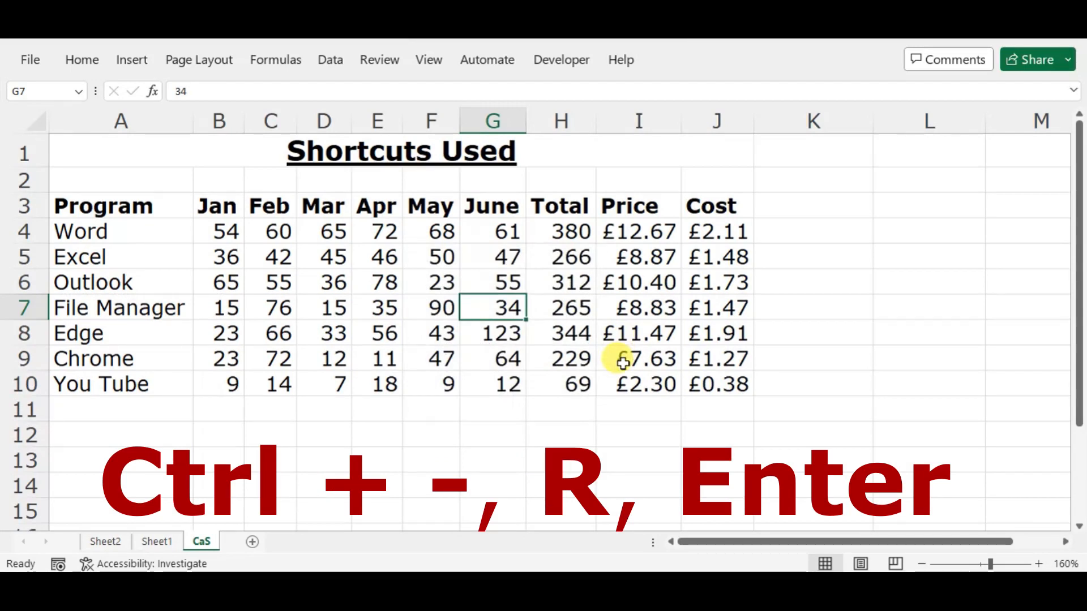
Undo the deletion of the Windows 10 row.
{"action": "key", "text": "ctrl+z"}
{"action": "key", "text": "Up"}
{"action": "key", "text": "Down"}
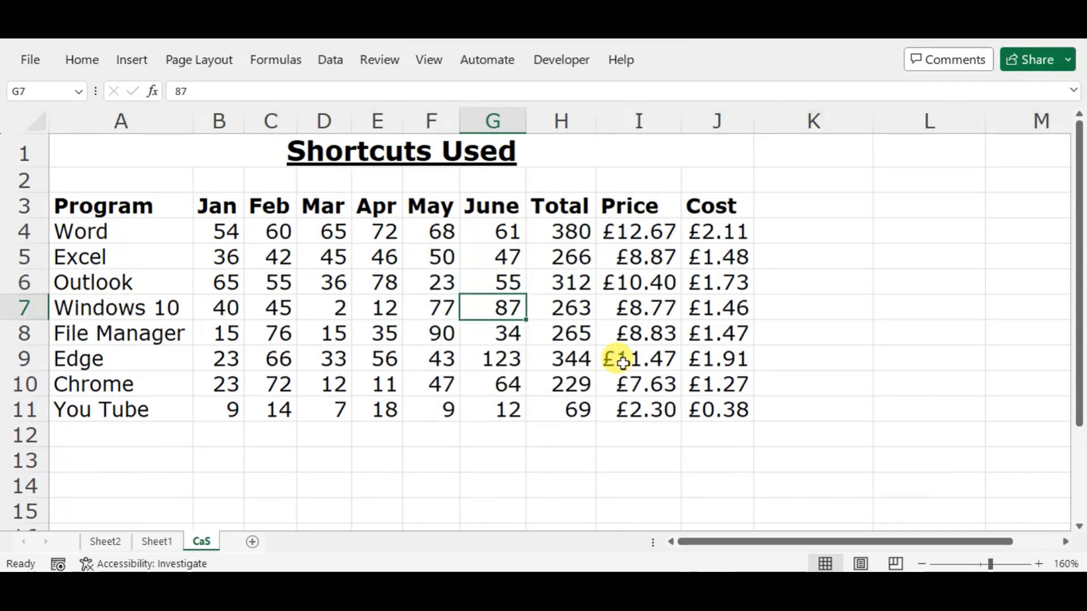
Select the whole Windows 10 row, delete it directly, and undo that deletion.
{"action": "key", "text": "shift+space"}
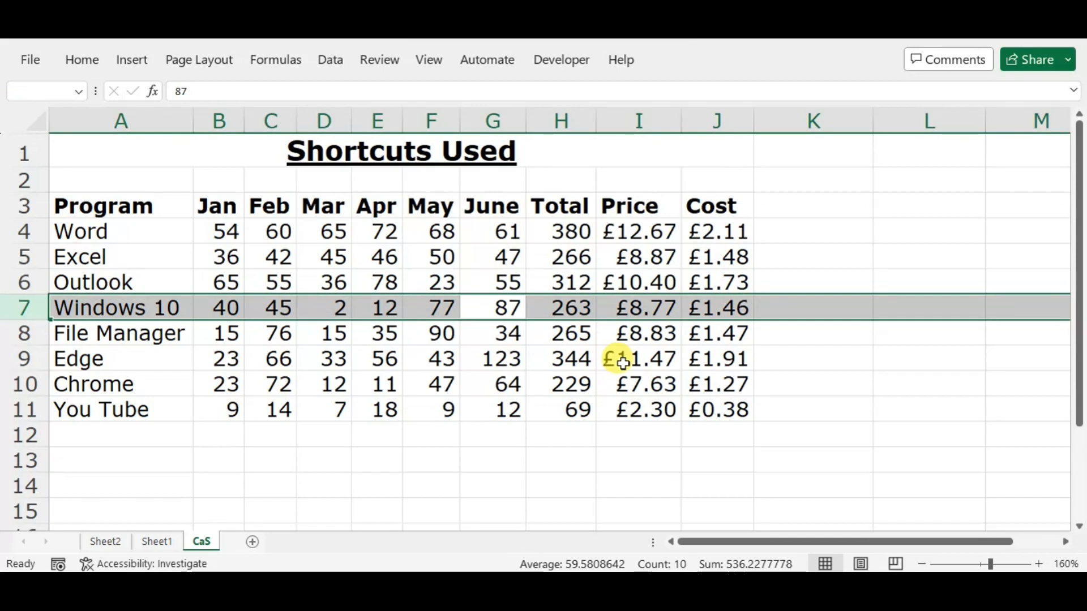
{"action": "key", "text": "ctrl+minus"}
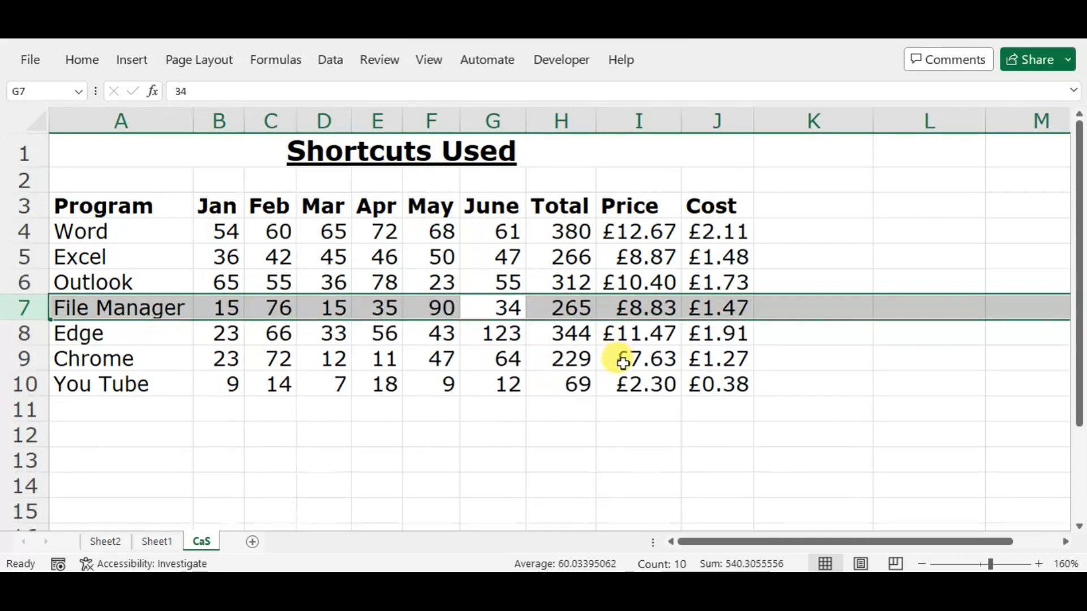
{"action": "key", "text": "ctrl+z"}
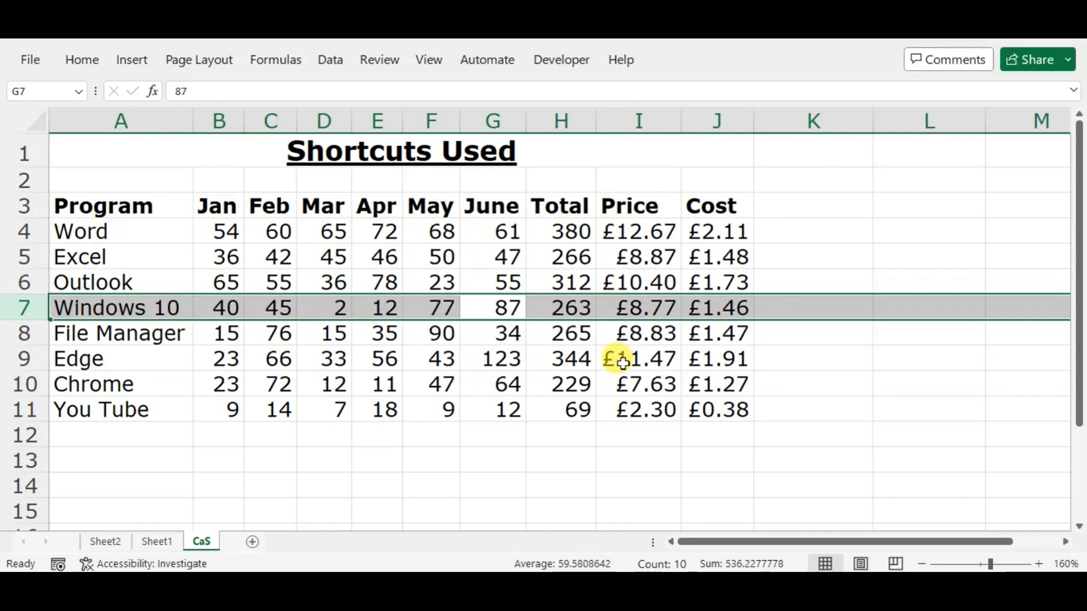
Insert an entire blank column between Total and Price from cell I7, and select its header cell I3.
{"action": "key", "text": "Right"}
{"action": "key", "text": "Left"}
{"action": "key", "text": "Right"}
{"action": "key", "text": "Right"}
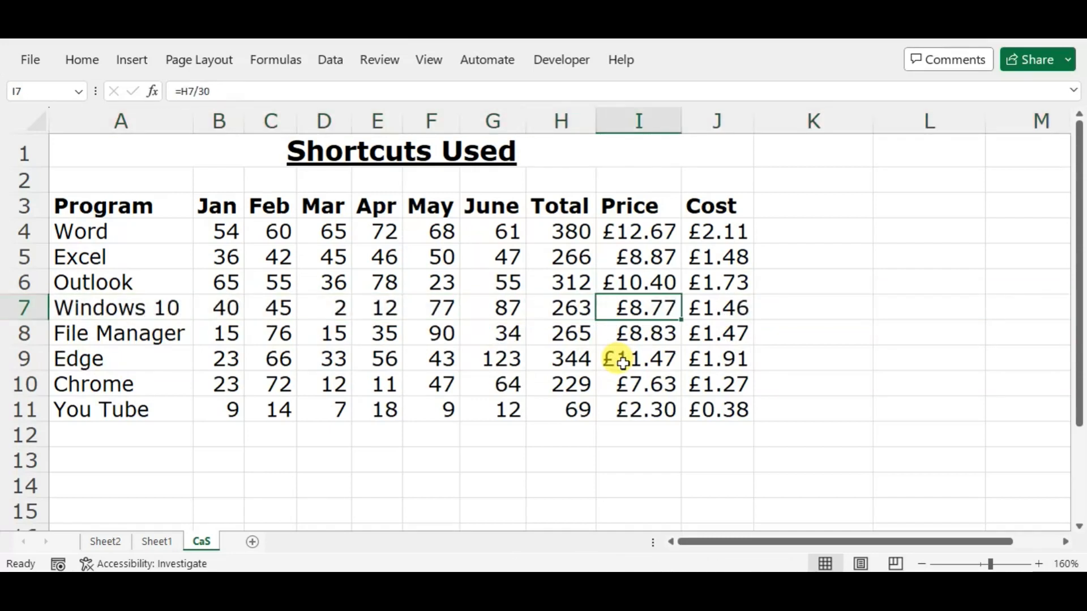
{"action": "key", "text": "Left"}
{"action": "key", "text": "Right"}
{"action": "key", "text": "ctrl+shift+plus"}
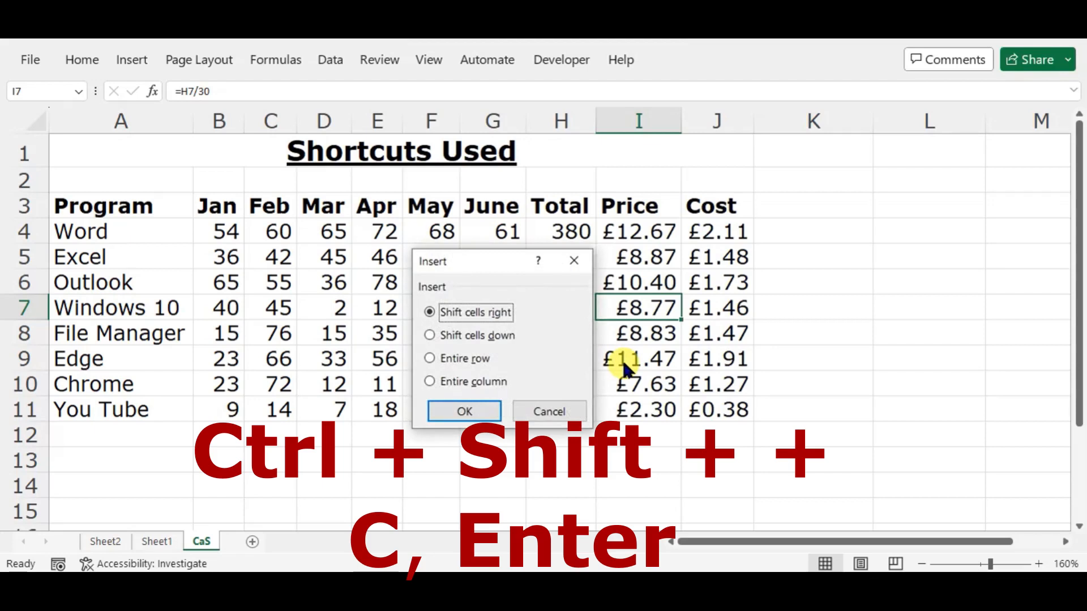
{"action": "key", "text": "c"}
{"action": "key", "text": "Return"}
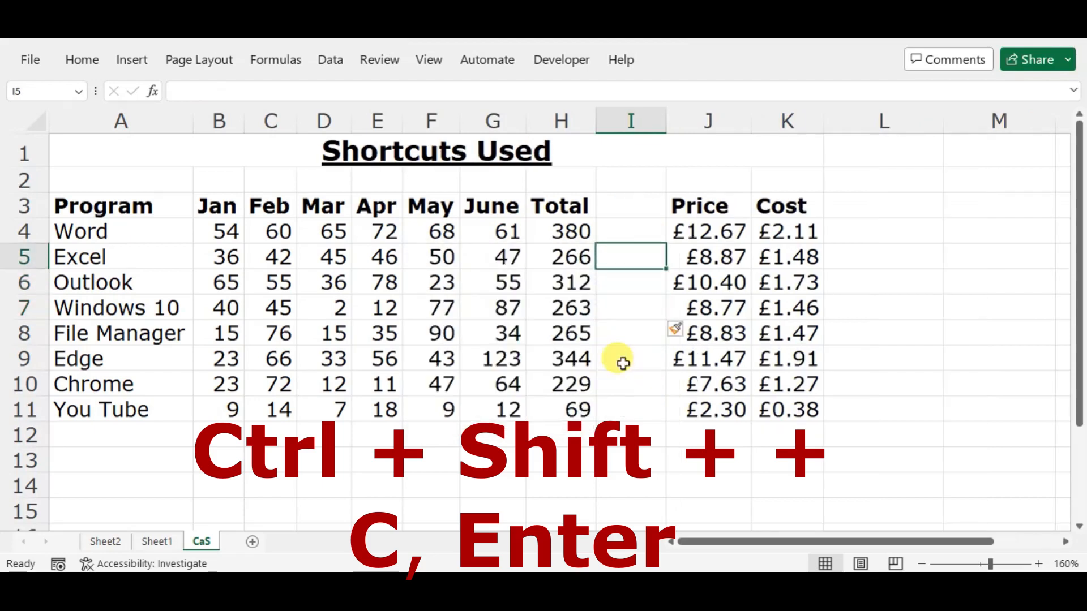
{"action": "key", "text": "Up"}
{"action": "key", "text": "Up"}
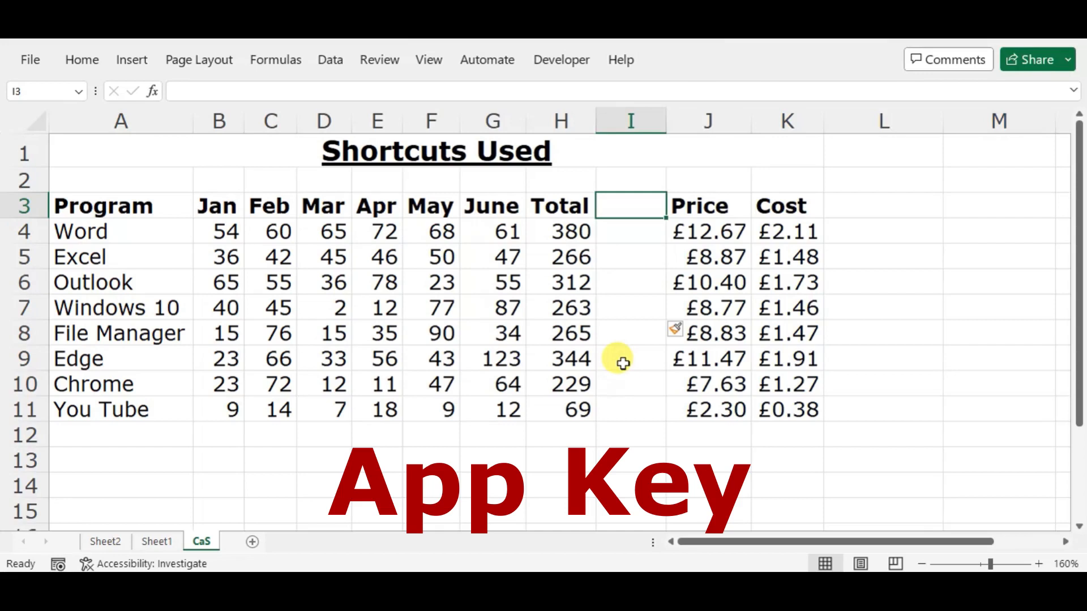
Delete the entire blank column between Total and Price starting from cell I3.
{"action": "key", "text": "Menu"}
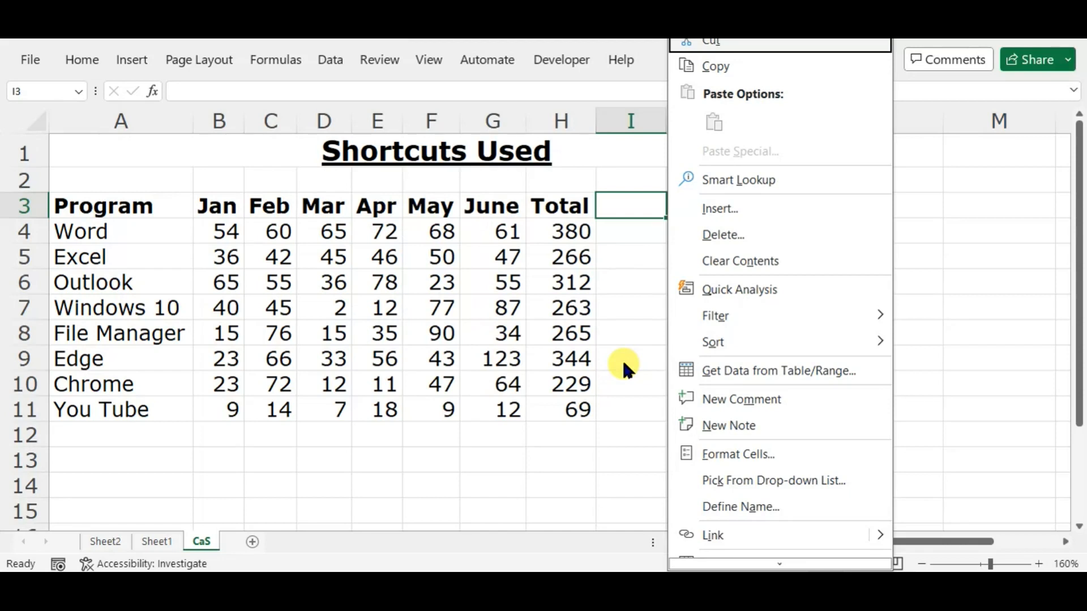
{"action": "key", "text": "d"}
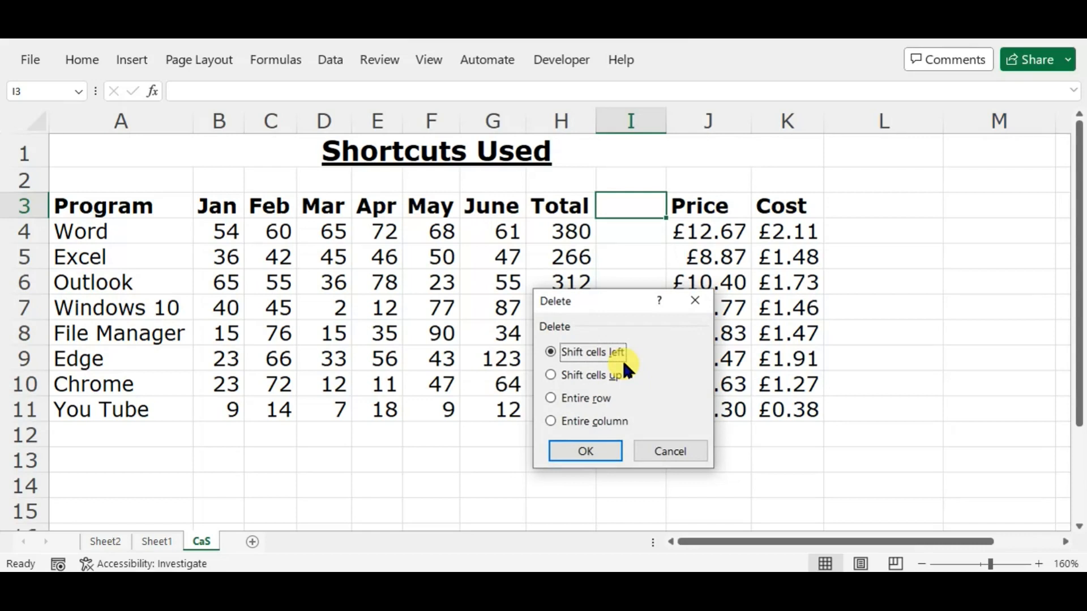
{"action": "key", "text": "Return"}
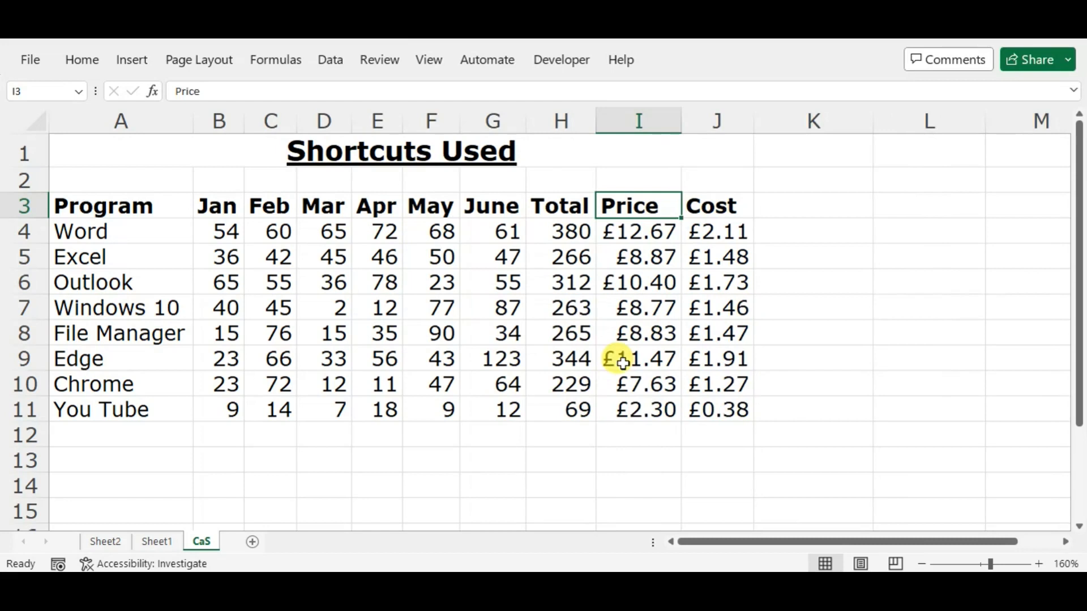
Insert an entire blank column before Price from the header cell I3, using the Entire column option.
{"action": "right_click", "coordinate": [623, 362]}
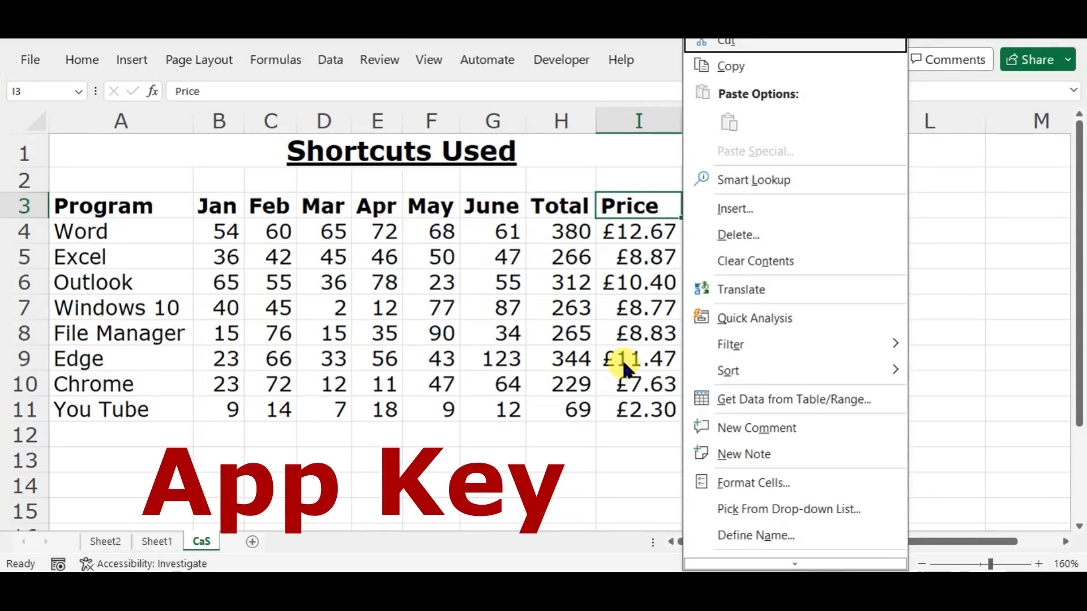
{"action": "key", "text": "i"}
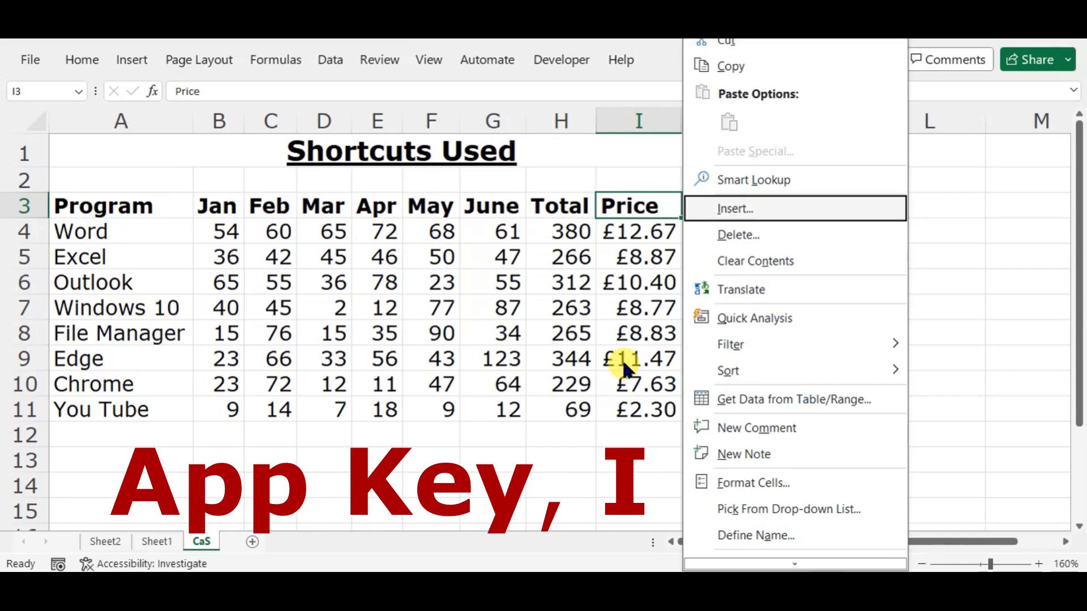
{"action": "key", "text": "Return"}
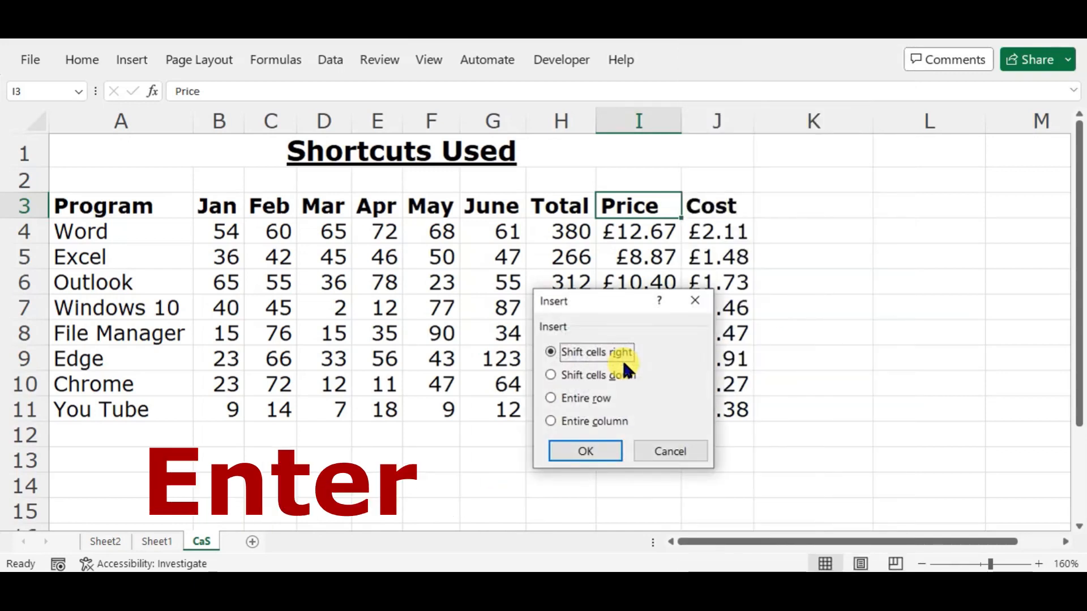
{"action": "key", "text": "c"}
{"action": "key", "text": "Return"}
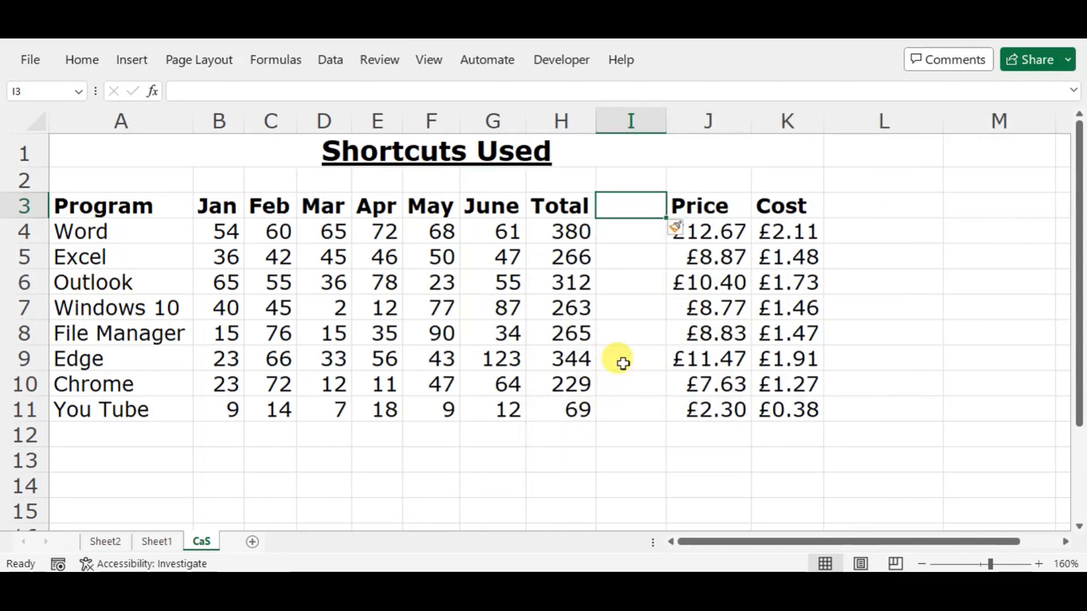
Remove the blank column I between Total and Price with the Delete Sheet Columns command.
{"action": "key", "text": "alt"}
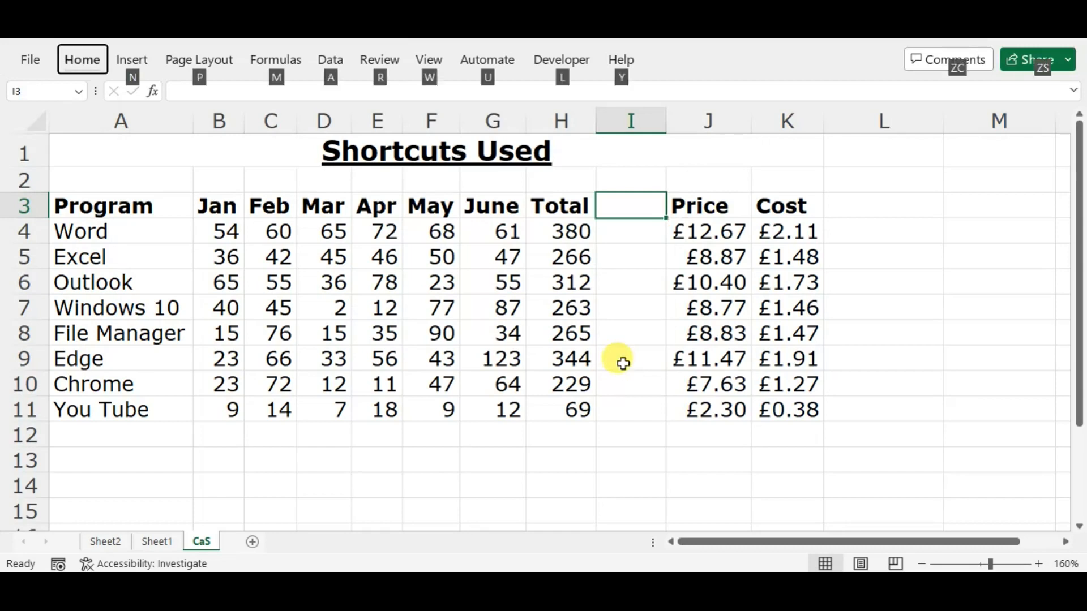
{"action": "key", "text": "h"}
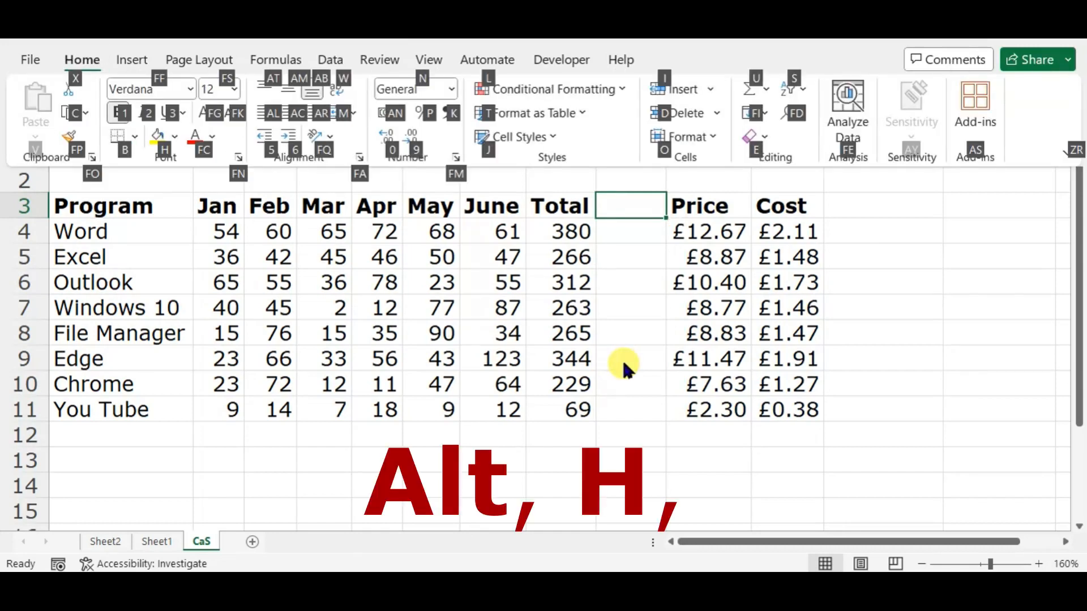
{"action": "key", "text": "d"}
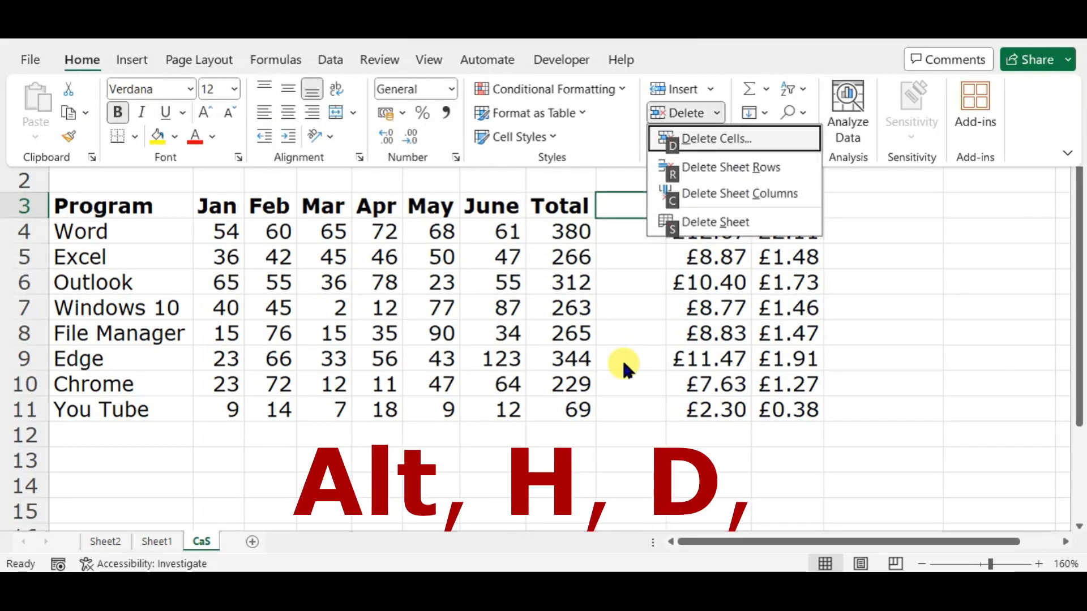
{"action": "key", "text": "c"}
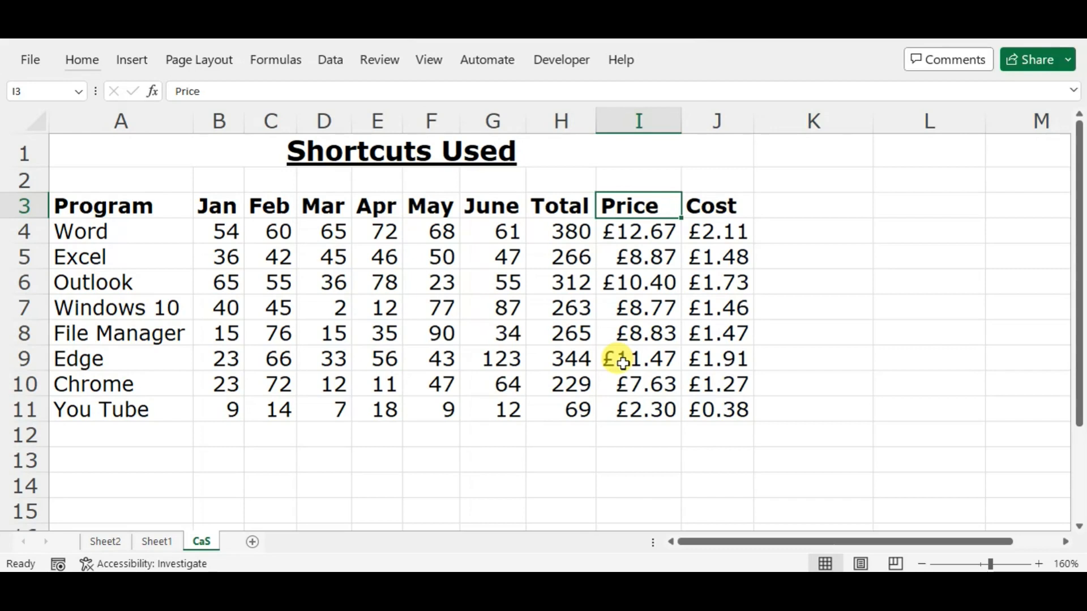
Insert a blank column between Total and Price with the Insert Sheet Columns command.
{"action": "key", "text": "alt"}
{"action": "key", "text": "h"}
{"action": "key", "text": "h"}
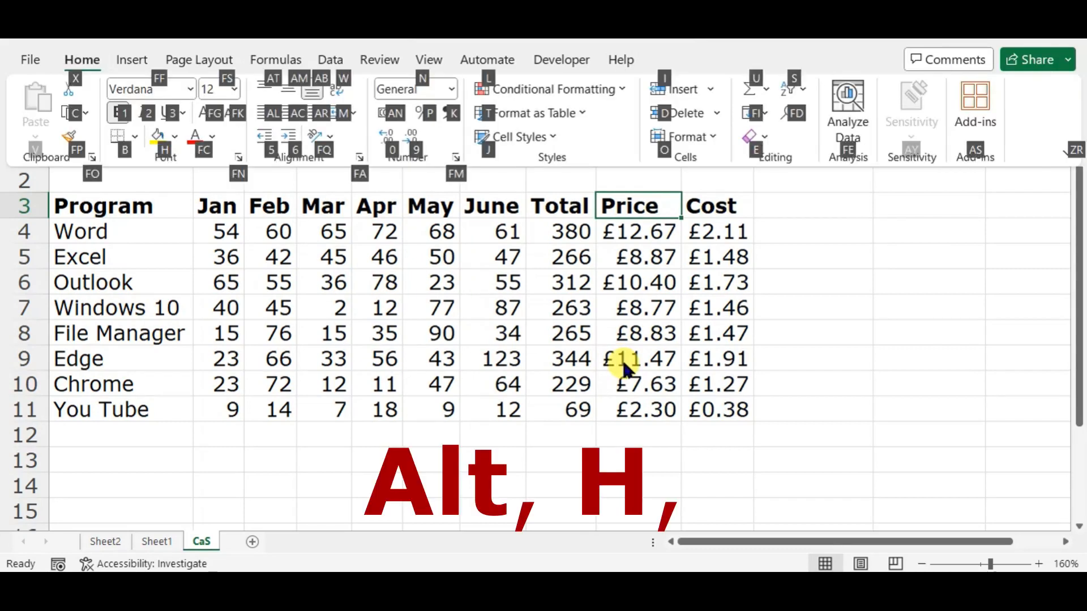
{"action": "key", "text": "i"}
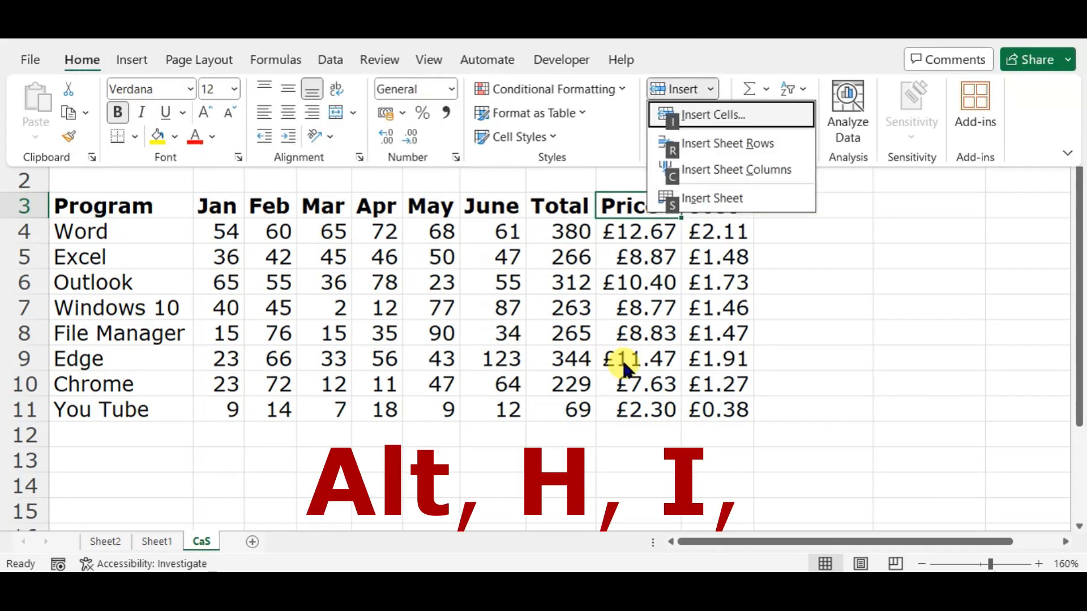
{"action": "key", "text": "c"}
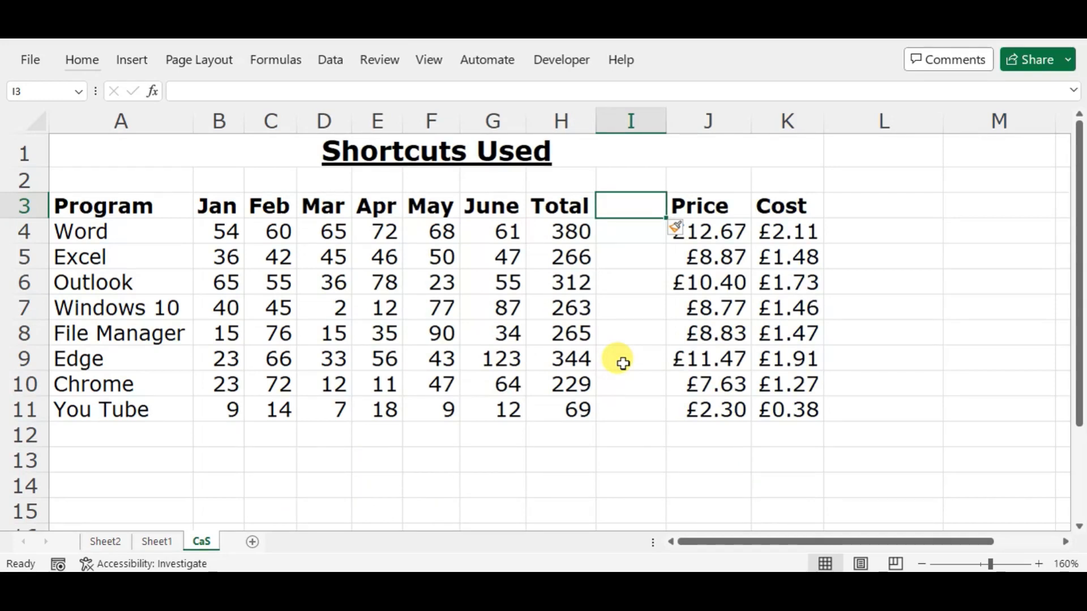
Select the whole blank column I between Total and Price and delete it.
{"action": "key", "text": "ctrl+space"}
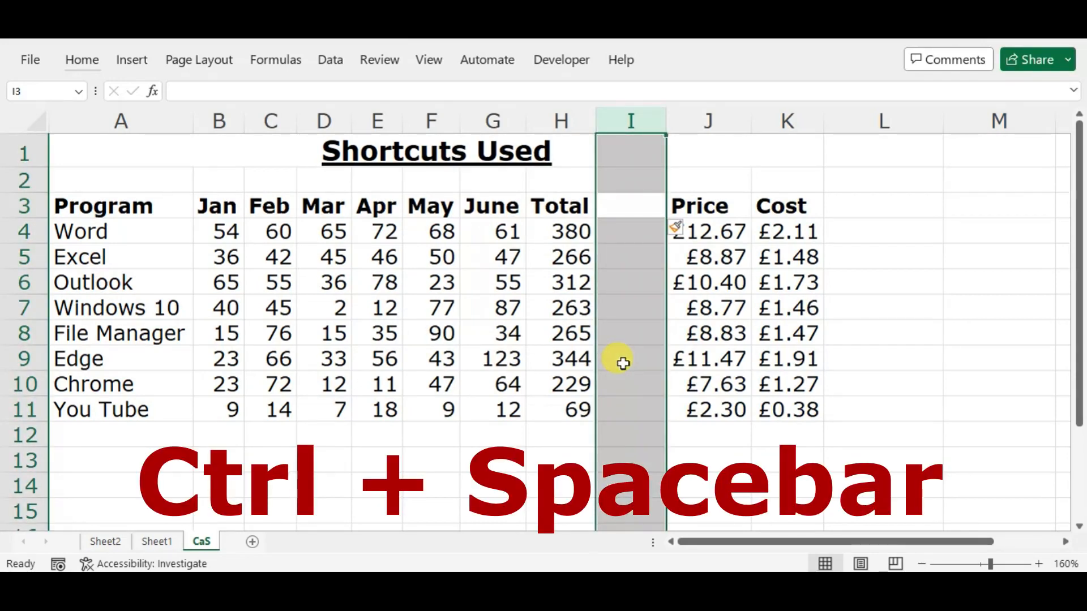
{"action": "key", "text": "ctrl+minus"}
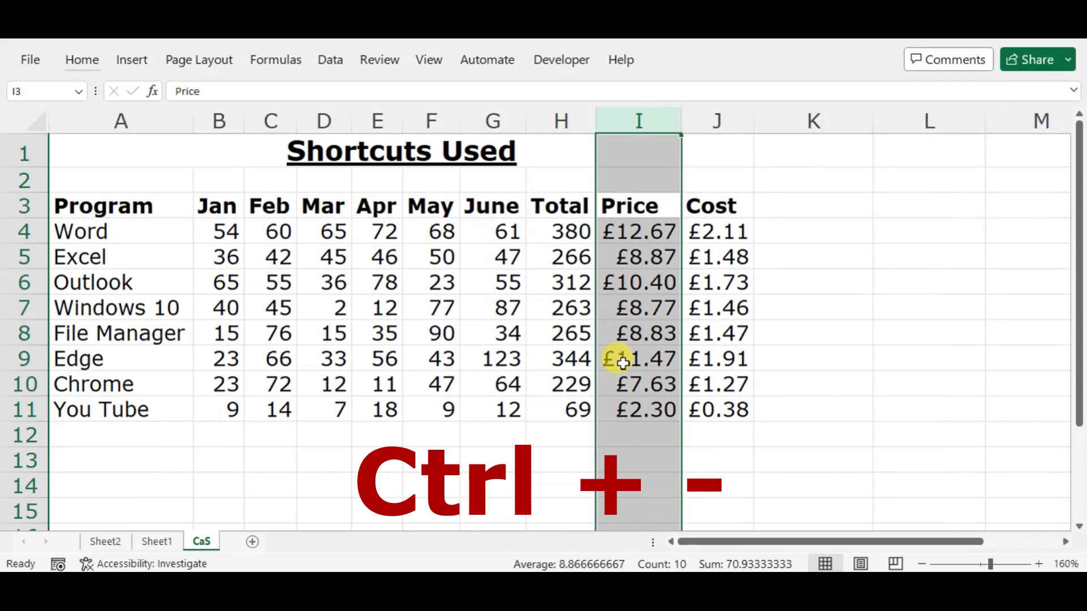
Select the entire Windows 10 row from cell I7 and insert a blank row above it.
{"action": "key", "text": "Down"}
{"action": "key", "text": "Down"}
{"action": "key", "text": "Down"}
{"action": "key", "text": "Down"}
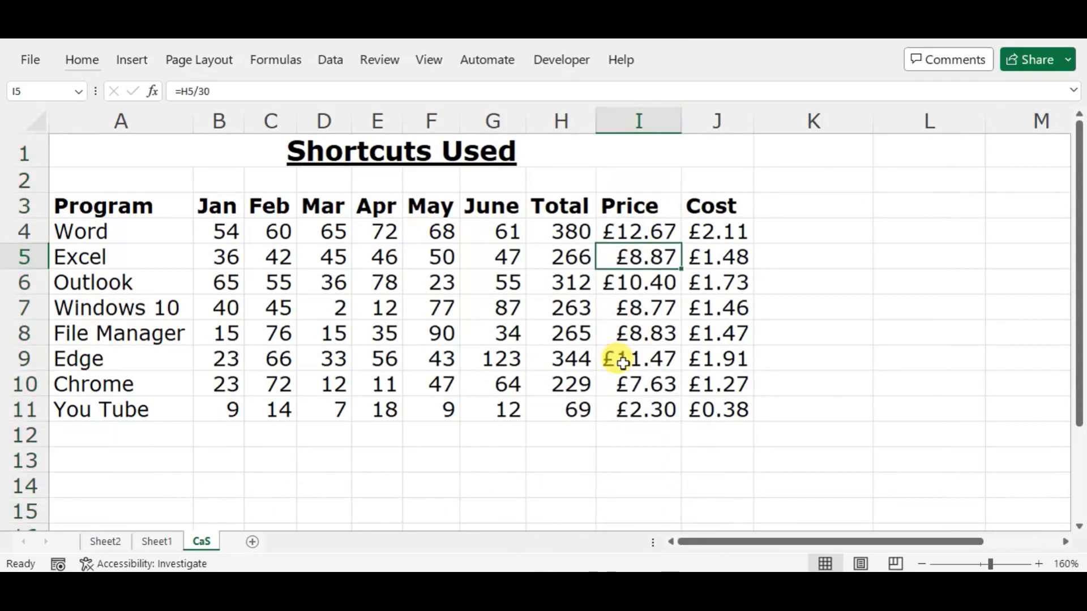
{"action": "key", "text": "shift+space"}
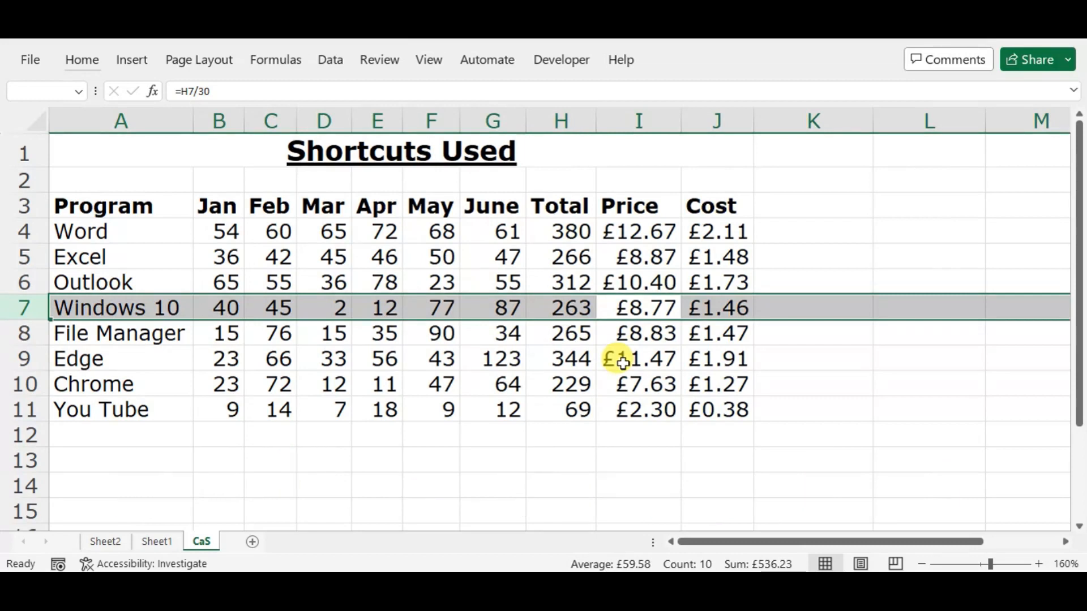
{"action": "key", "text": "ctrl+shift+plus"}
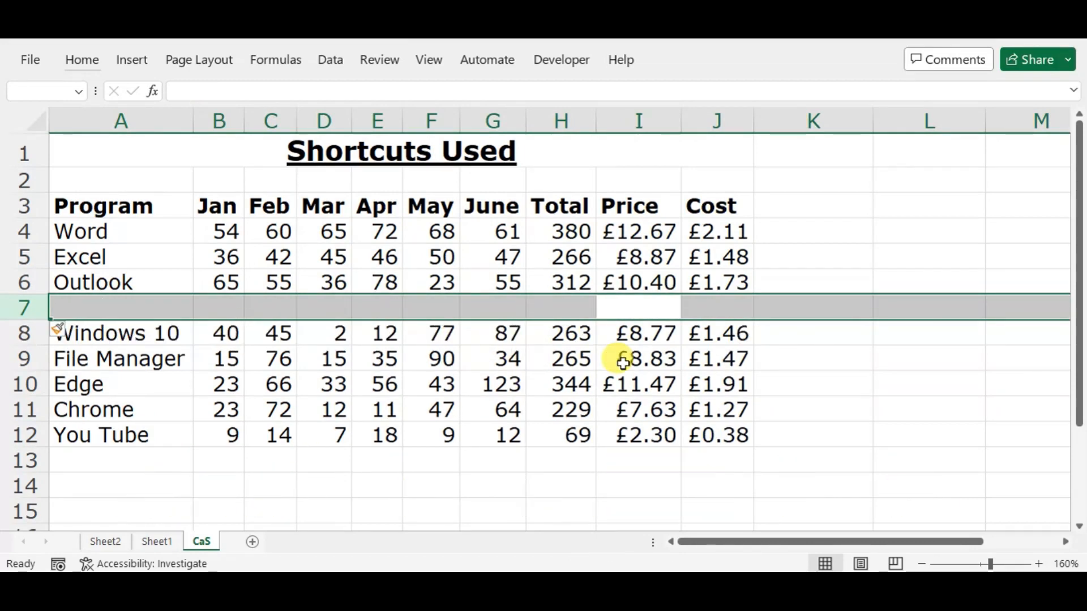
Undo the row insertion above Windows 10 and select that row's June cell, G7.
{"action": "key", "text": "ctrl+z"}
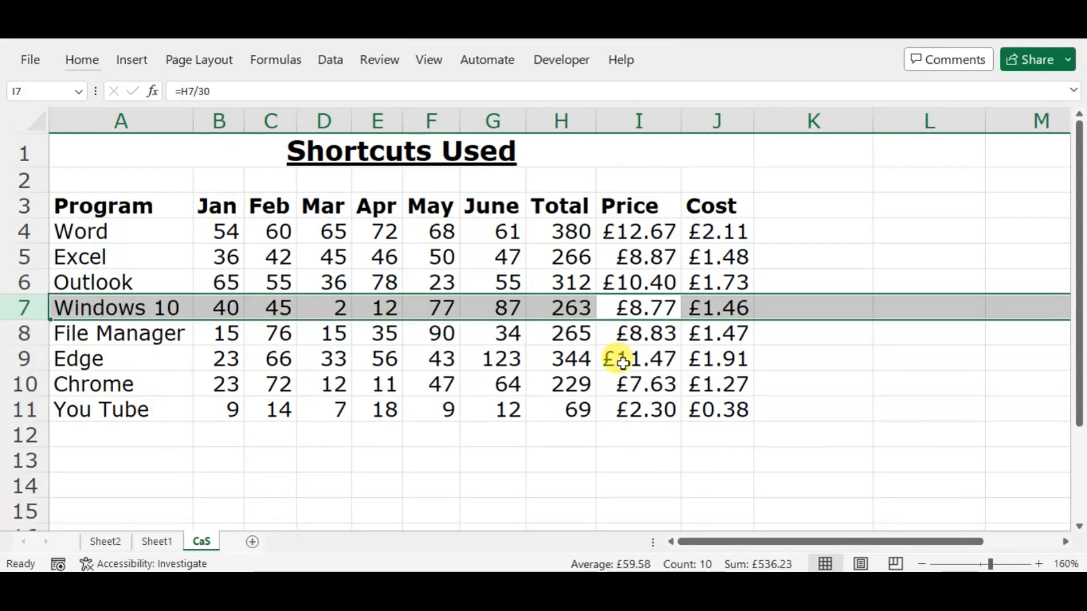
{"action": "key", "text": "Left"}
{"action": "key", "text": "Left"}
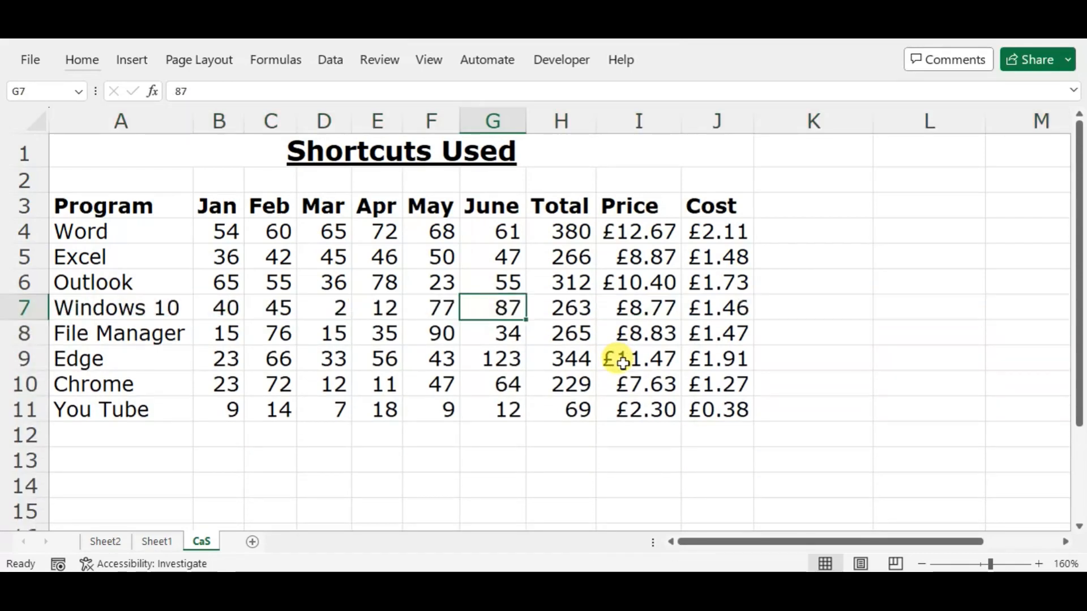